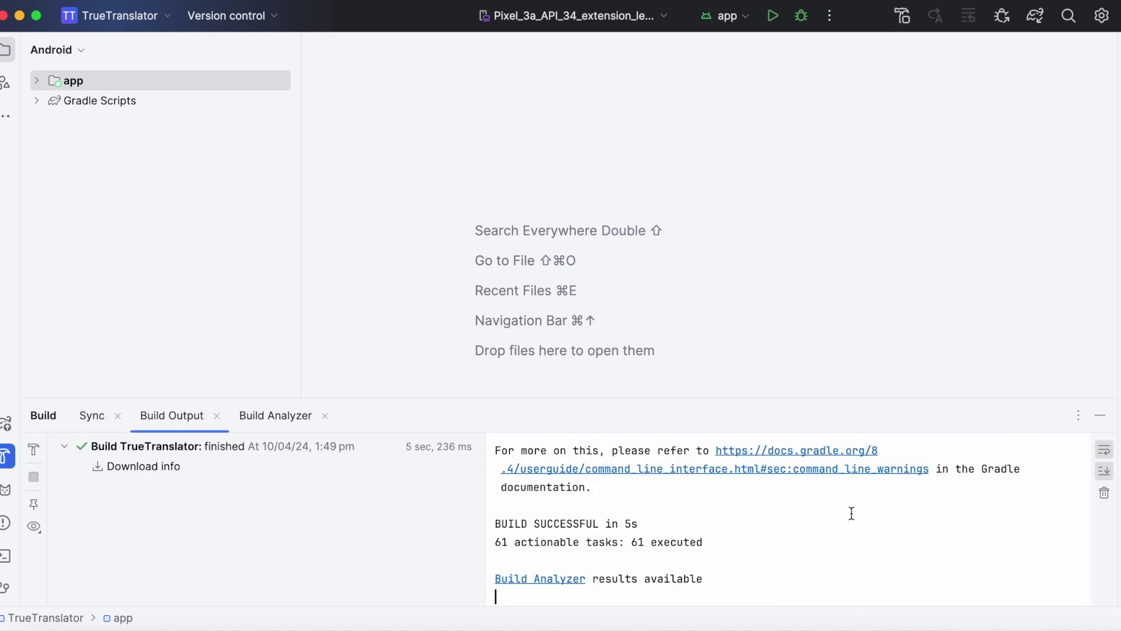
- Maximize the build output and highlight the Gradle 9.0 deprecation warning and '--warning-mode all' advice
{"action": "double_click", "coordinate": [809, 418]}
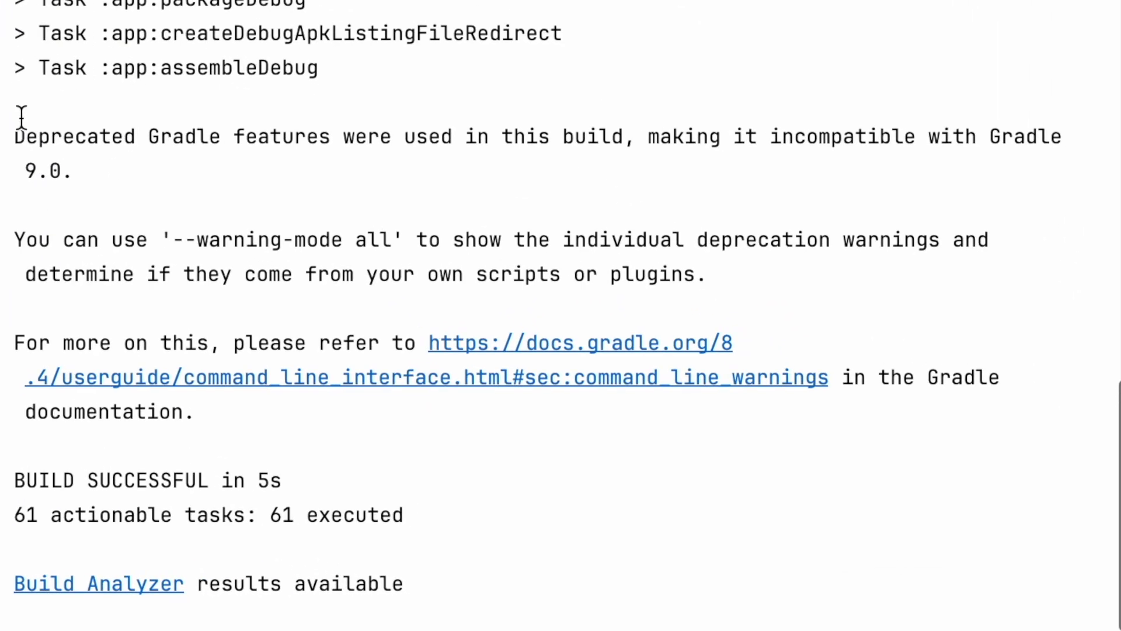
{"action": "left_click_drag", "start_coordinate": [15, 138], "coordinate": [146, 177]}
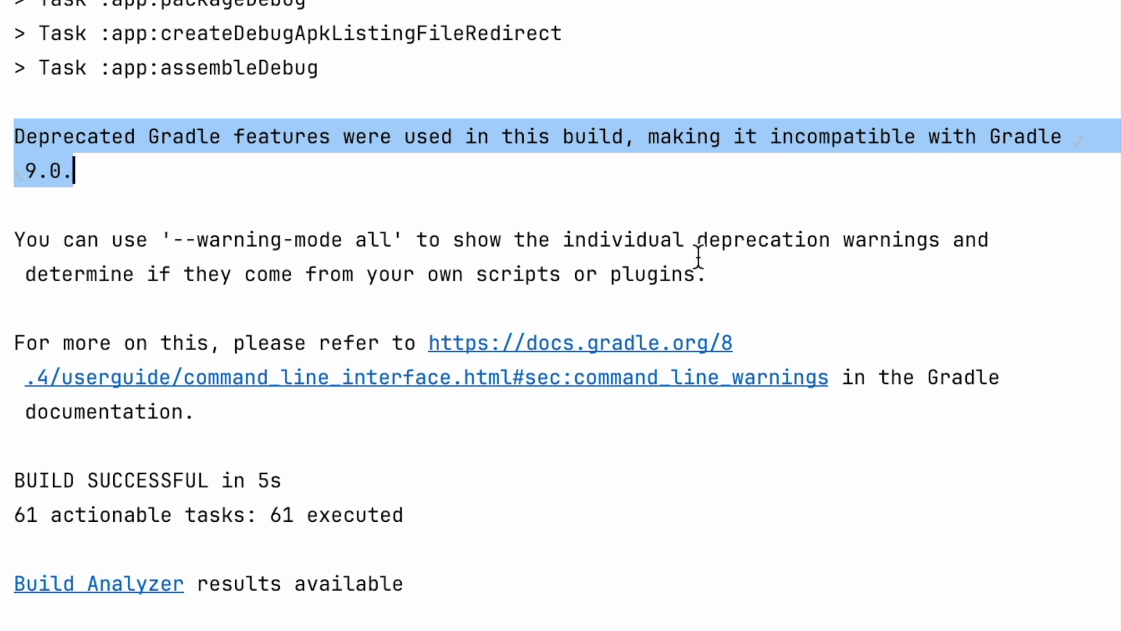
{"action": "left_click", "coordinate": [720, 274]}
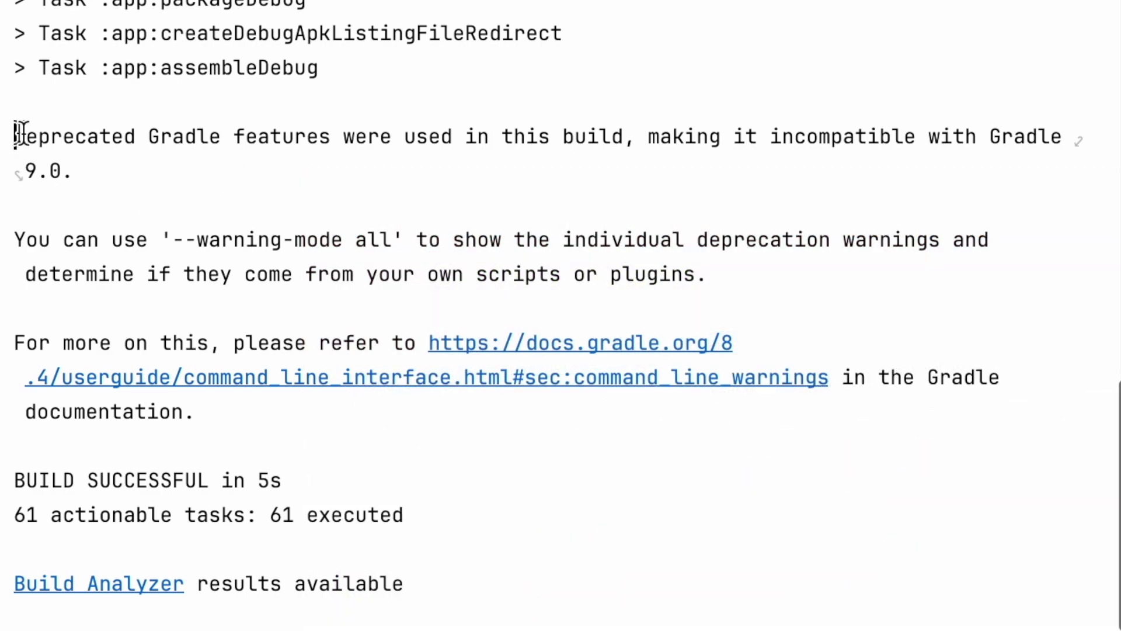
{"action": "left_click_drag", "start_coordinate": [15, 132], "coordinate": [138, 165]}
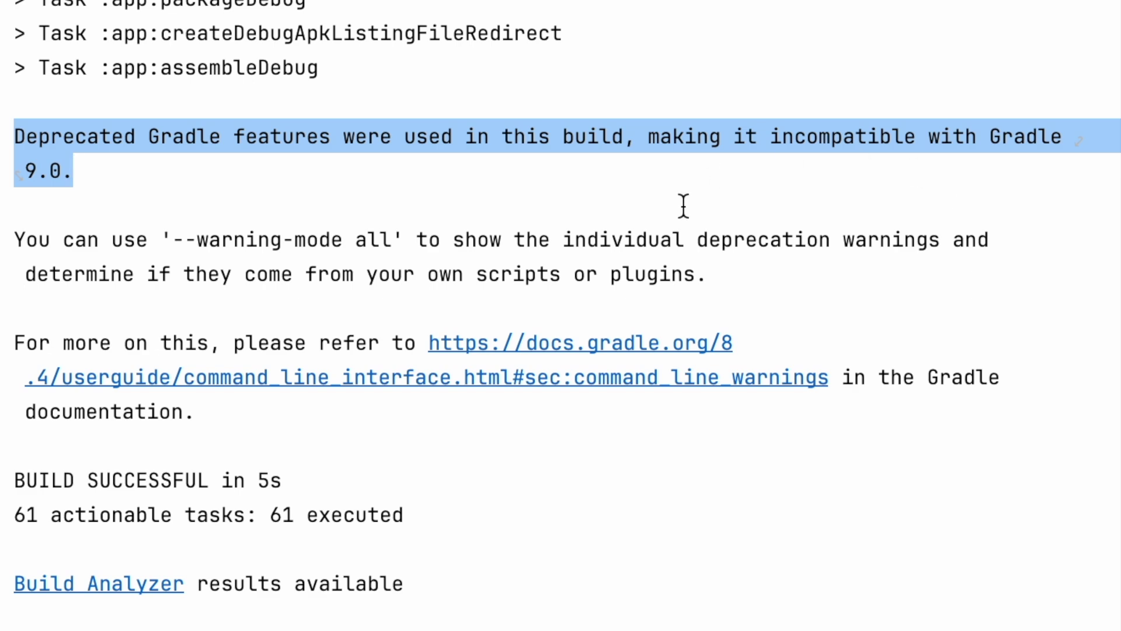
{"action": "left_click", "coordinate": [776, 272]}
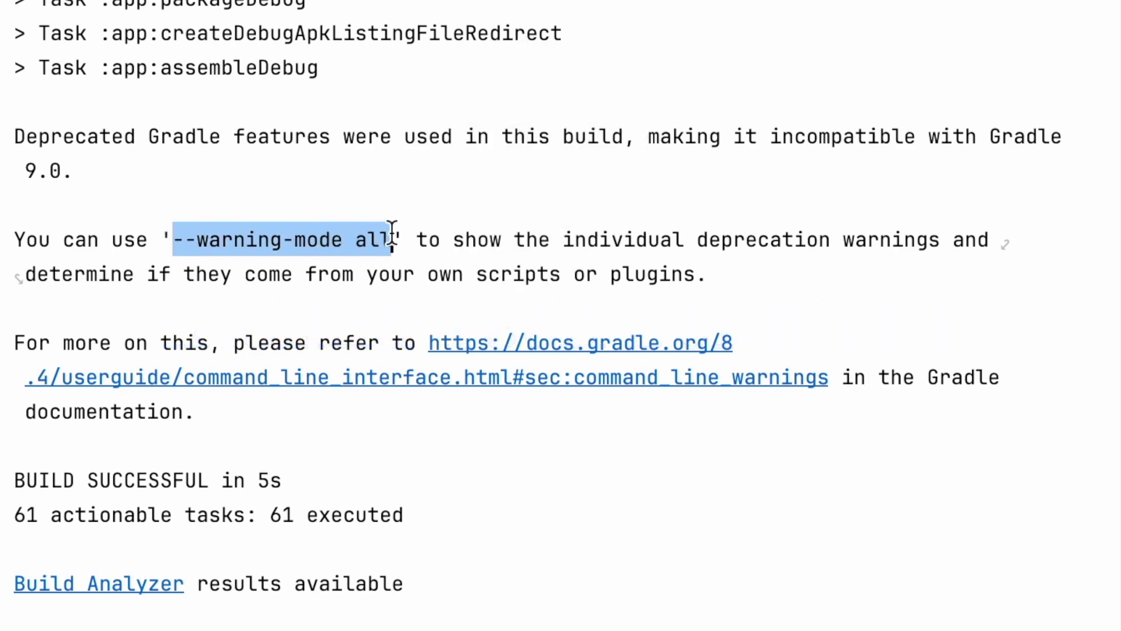
{"action": "left_click_drag", "start_coordinate": [173, 238], "coordinate": [392, 235]}
- Read the Gradle docs on the --warning-mode option and its all value
{"action": "left_click", "coordinate": [587, 361]}
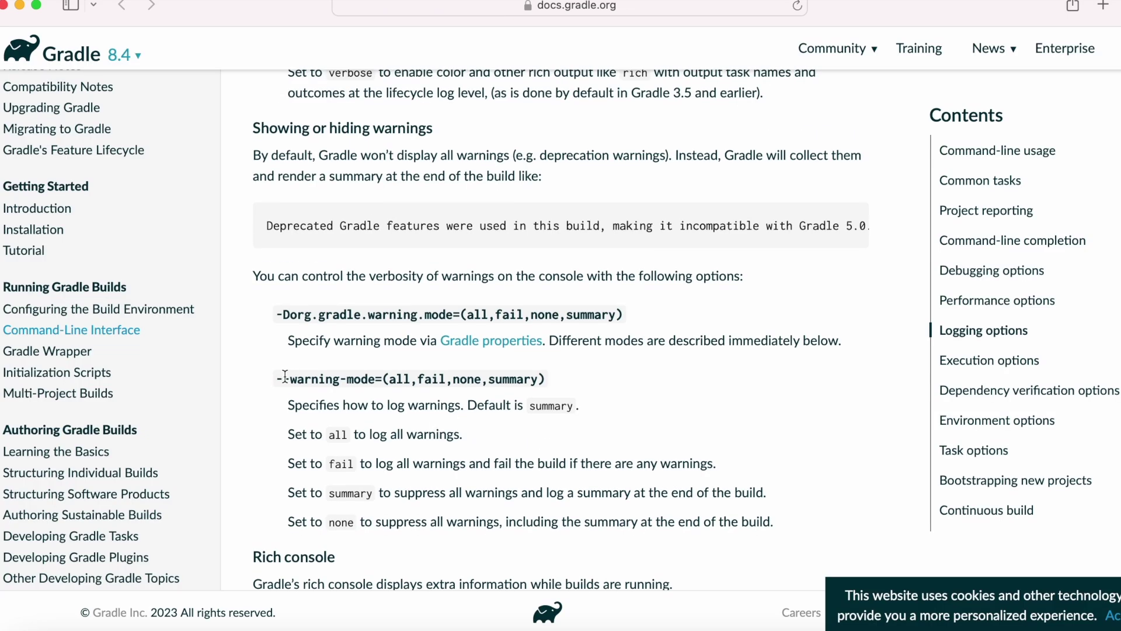
{"action": "left_click_drag", "start_coordinate": [276, 377], "coordinate": [549, 386]}
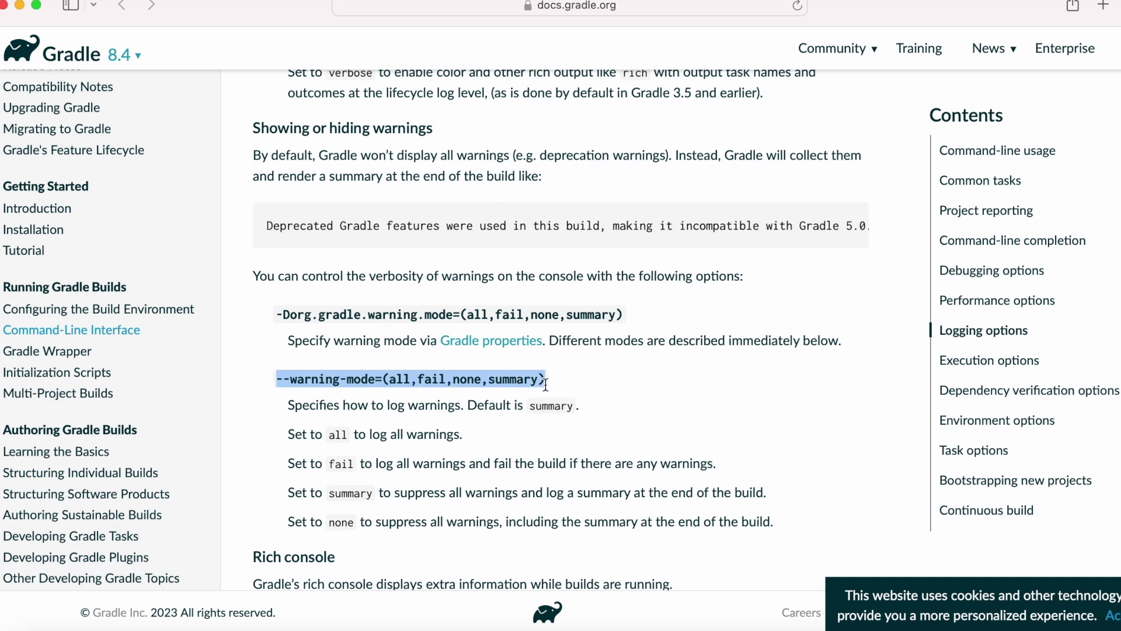
{"action": "double_click", "coordinate": [340, 436]}
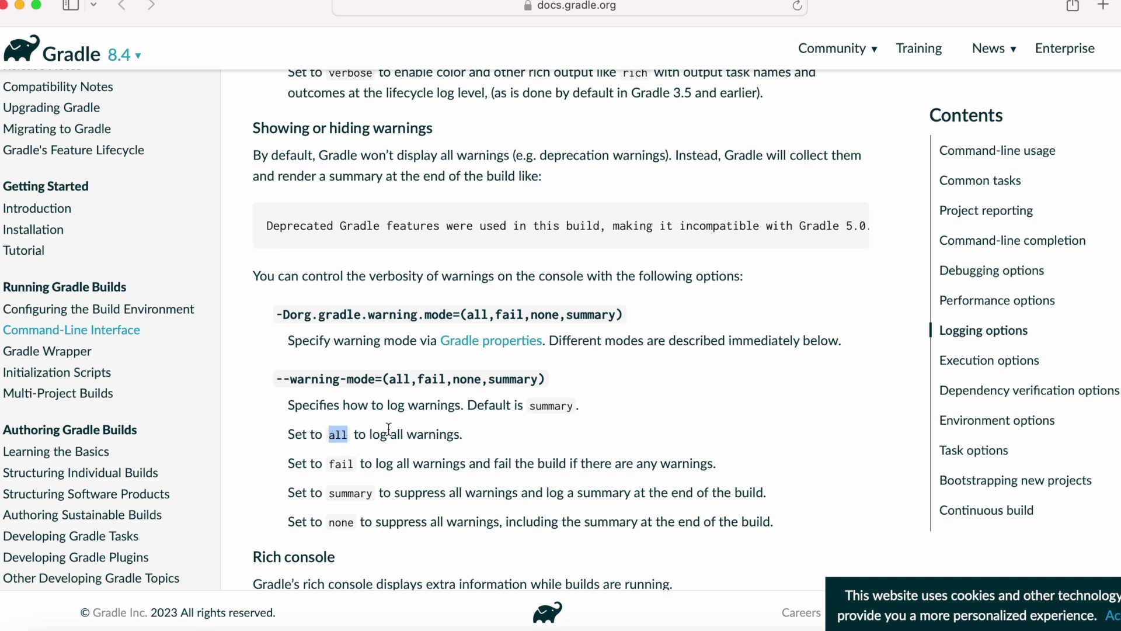
{"action": "left_click", "coordinate": [352, 492]}
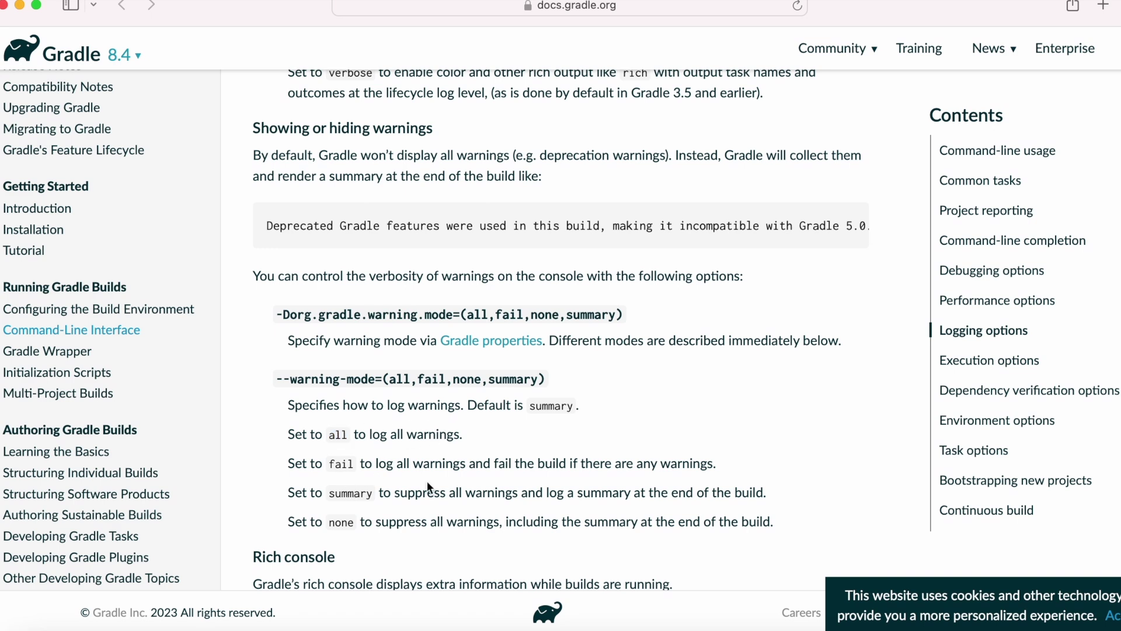
- Copy the org.gradle.warning.mode property name from Gradle properties and return to Android Studio
{"action": "left_click", "coordinate": [503, 343]}
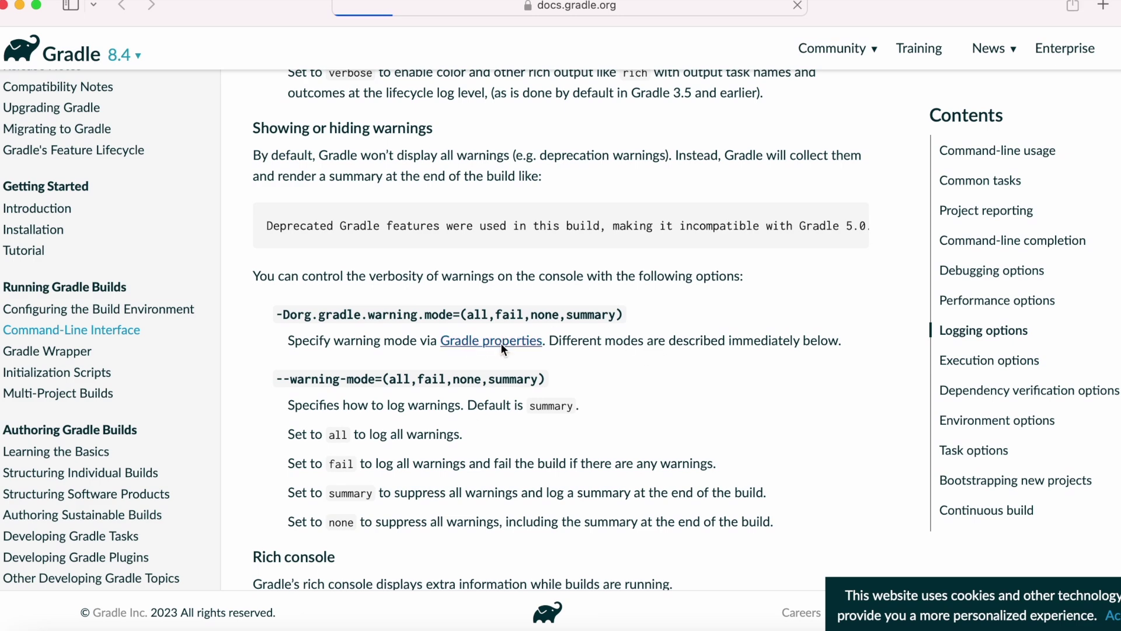
{"action": "scroll", "coordinate": [667, 471], "scroll_direction": "down", "scroll_amount": 2}
{"action": "scroll", "coordinate": [667, 470], "scroll_direction": "down", "scroll_amount": 4}
{"action": "scroll", "coordinate": [667, 471], "scroll_direction": "down", "scroll_amount": 6}
{"action": "scroll", "coordinate": [666, 470], "scroll_direction": "down", "scroll_amount": 5}
{"action": "scroll", "coordinate": [667, 470], "scroll_direction": "down", "scroll_amount": 1}
{"action": "scroll", "coordinate": [667, 471], "scroll_direction": "down", "scroll_amount": 5}
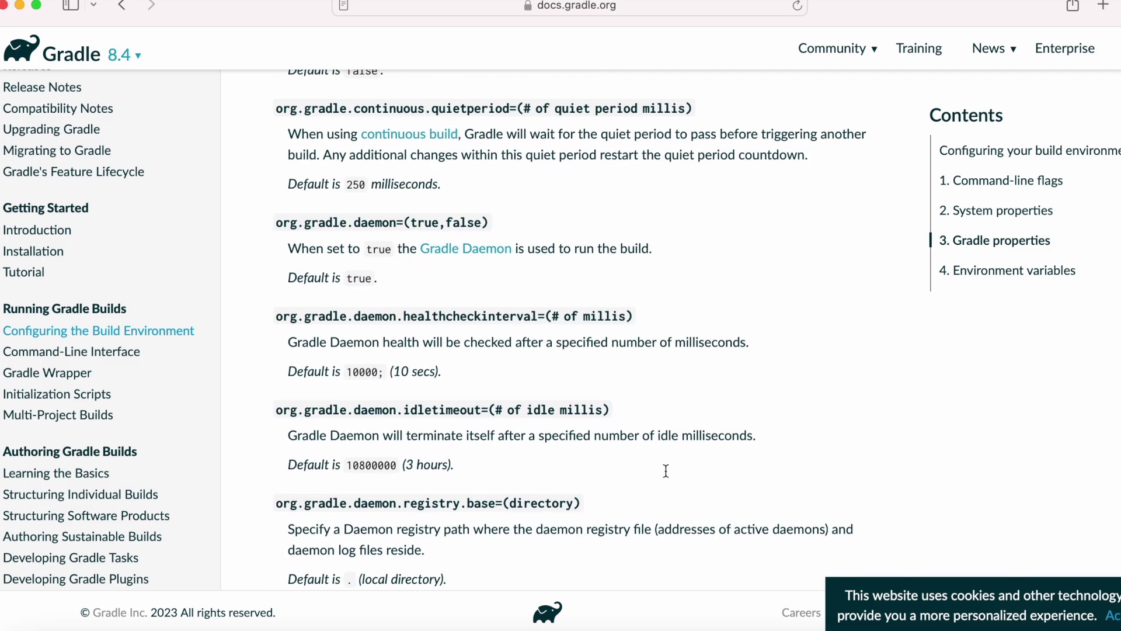
{"action": "scroll", "coordinate": [667, 471], "scroll_direction": "down", "scroll_amount": 5}
{"action": "scroll", "coordinate": [665, 470], "scroll_direction": "down", "scroll_amount": 5}
{"action": "scroll", "coordinate": [665, 469], "scroll_direction": "down", "scroll_amount": 5}
{"action": "scroll", "coordinate": [665, 469], "scroll_direction": "down", "scroll_amount": 4}
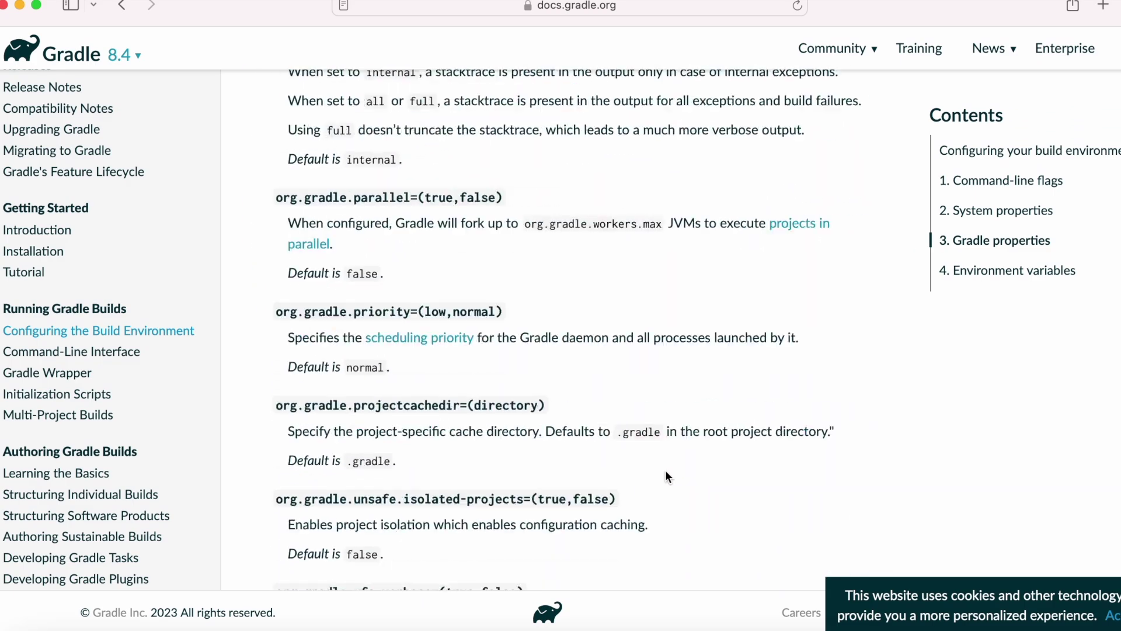
{"action": "scroll", "coordinate": [666, 469], "scroll_direction": "down", "scroll_amount": 3}
{"action": "scroll", "coordinate": [664, 469], "scroll_direction": "down", "scroll_amount": 5}
{"action": "scroll", "coordinate": [665, 470], "scroll_direction": "down", "scroll_amount": 1}
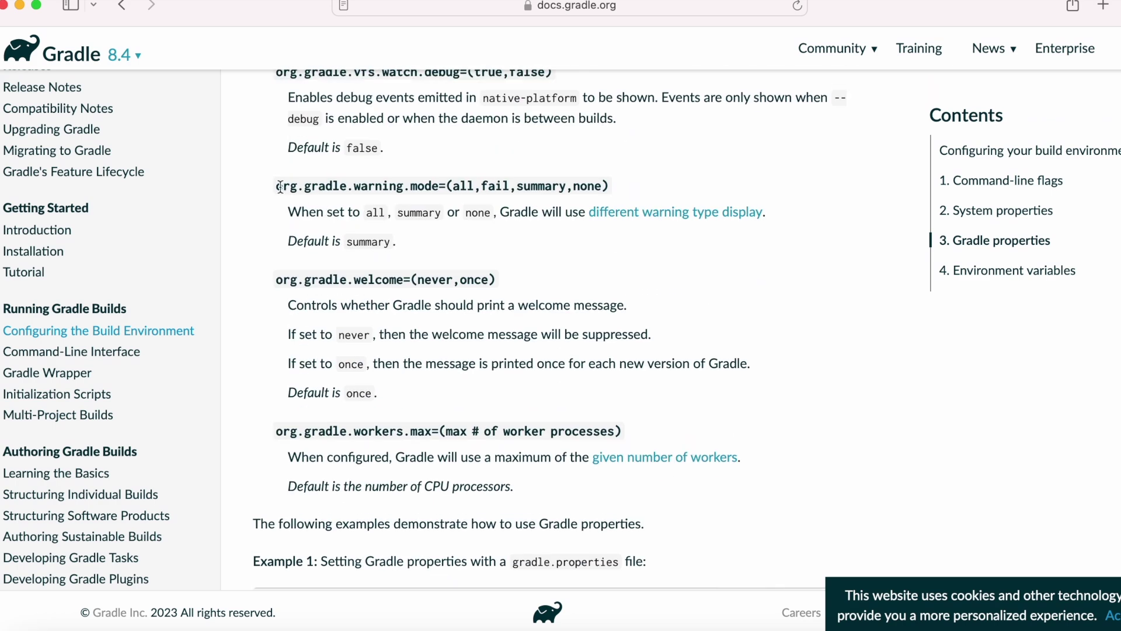
{"action": "left_click_drag", "start_coordinate": [277, 187], "coordinate": [617, 194]}
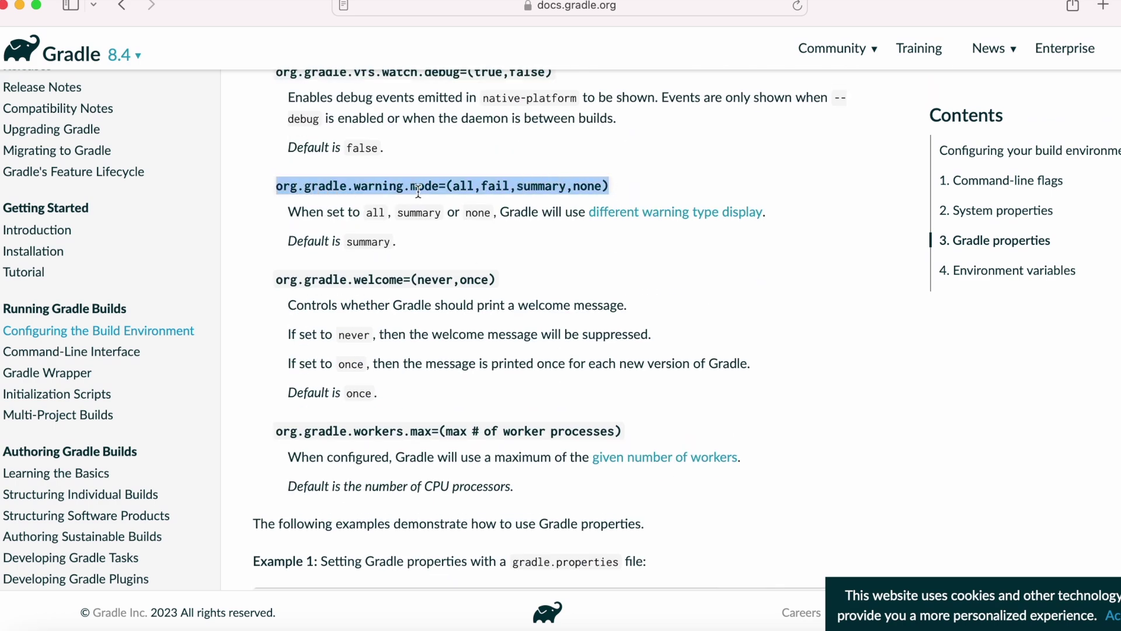
{"action": "left_click_drag", "start_coordinate": [276, 187], "coordinate": [449, 186]}
{"action": "key", "text": "ctrl+c"}
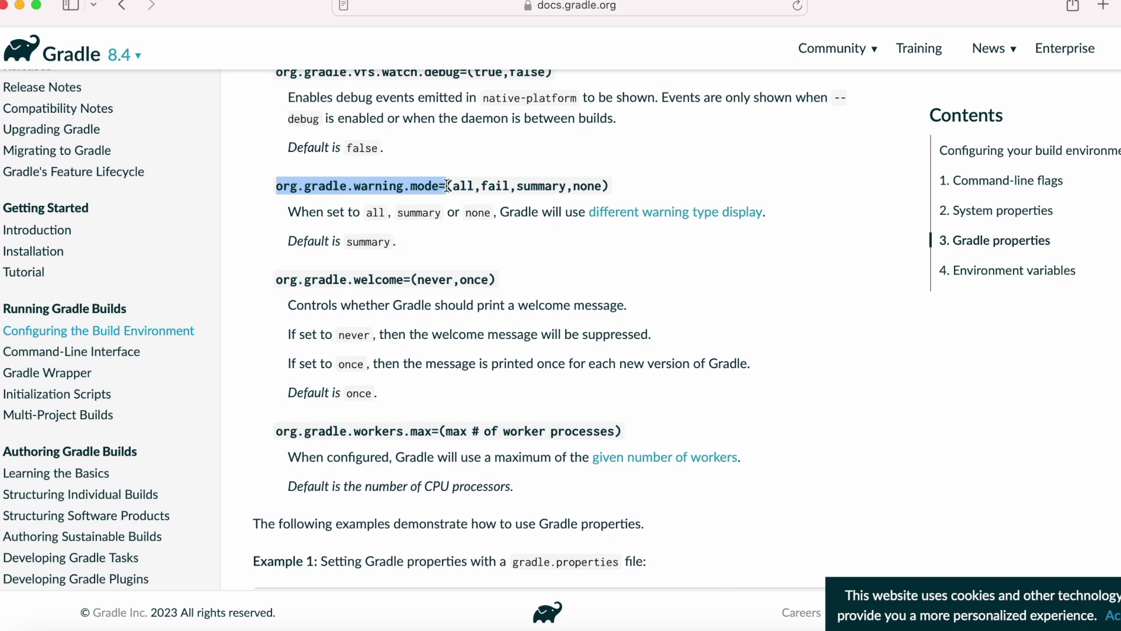
{"action": "key", "text": "super+Tab"}
- Append org.gradle.warning.mode=all to gradle.properties and sync the project
{"action": "double_click", "coordinate": [509, 76]}
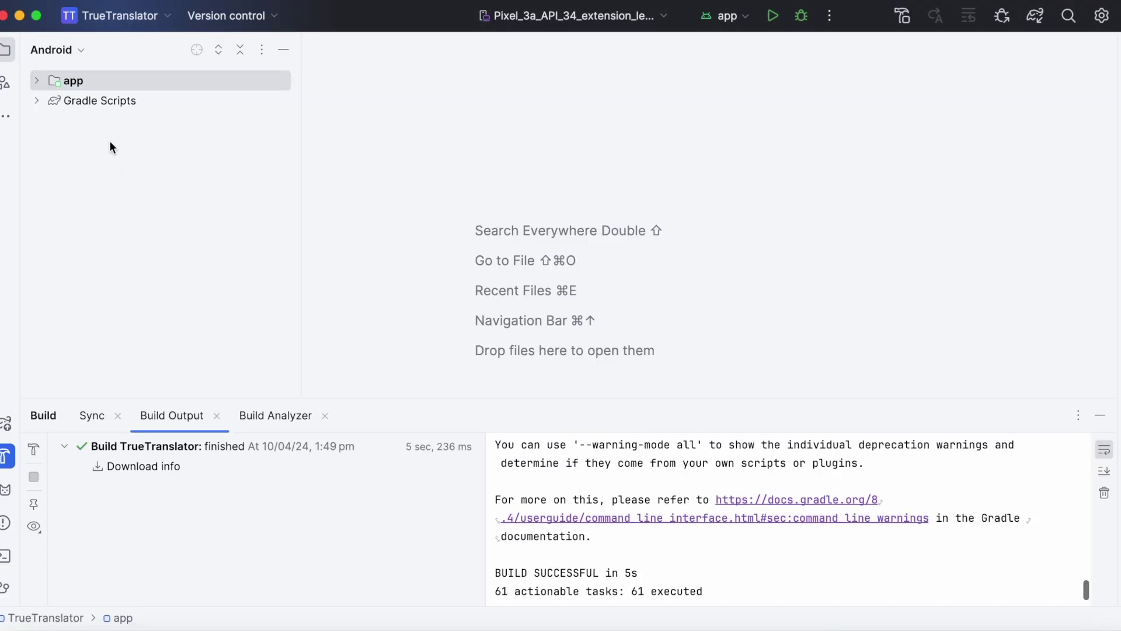
{"action": "left_click", "coordinate": [36, 100]}
{"action": "double_click", "coordinate": [146, 180]}
{"action": "scroll", "coordinate": [723, 334], "scroll_direction": "down", "scroll_amount": 4}
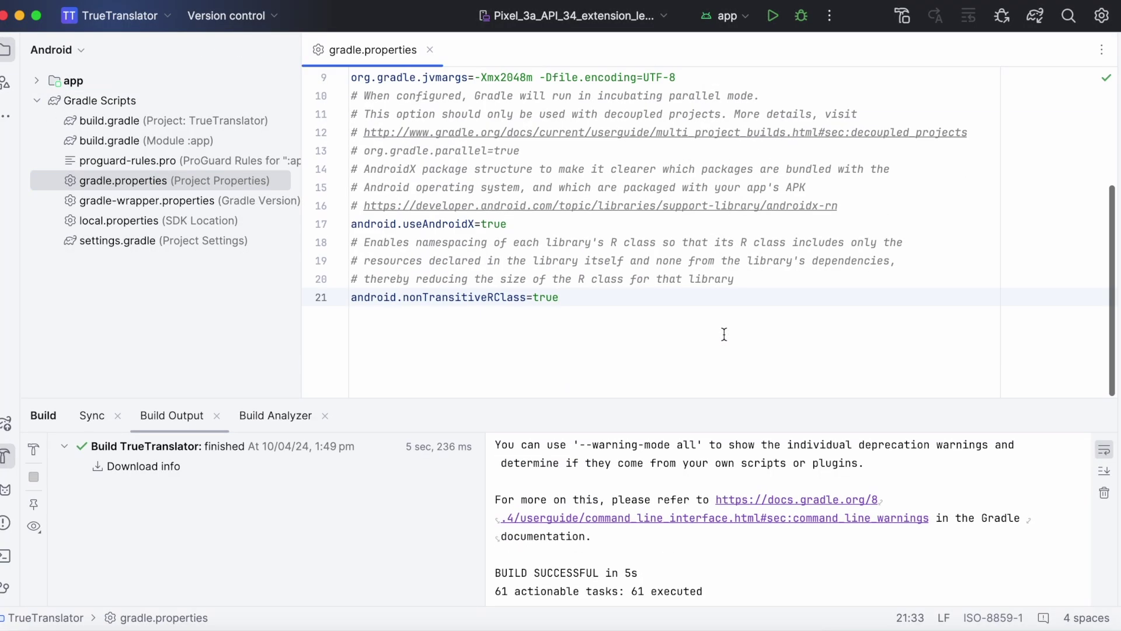
{"action": "left_click", "coordinate": [723, 334]}
{"action": "key", "text": "Return"}
{"action": "key", "text": "ctrl+v"}
{"action": "type", "text": "al"}
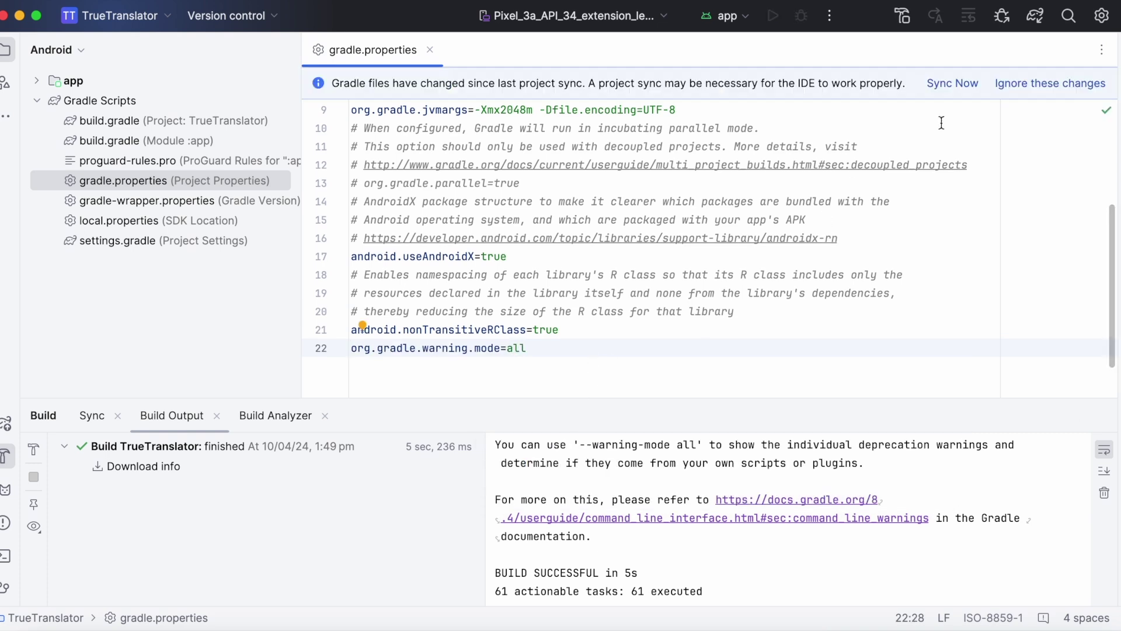
{"action": "left_click", "coordinate": [947, 84]}
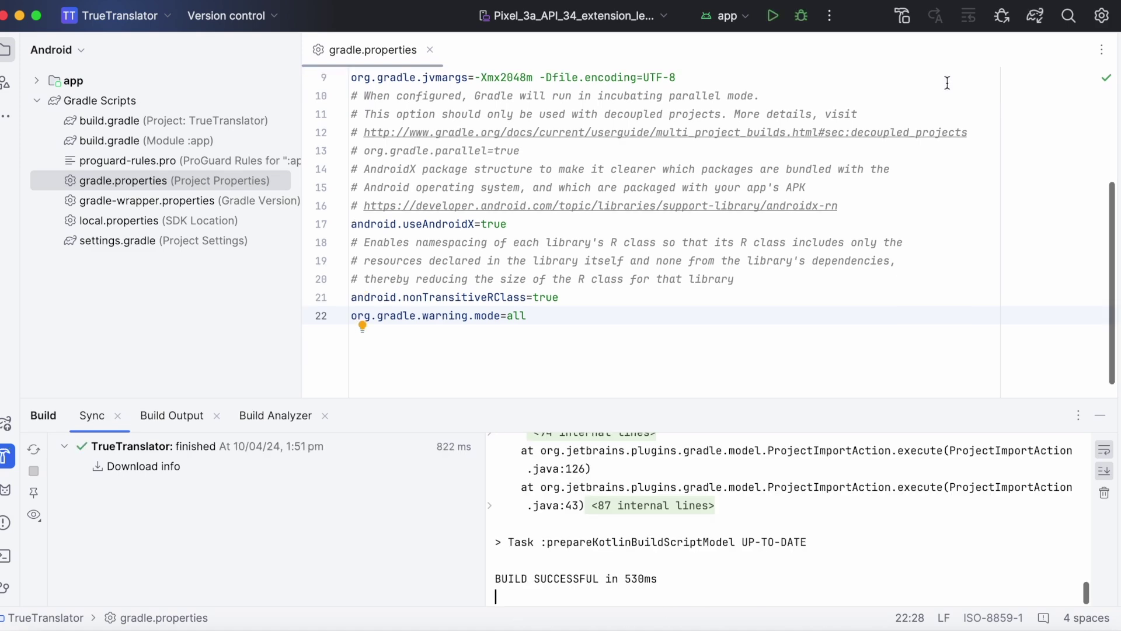
{"action": "double_click", "coordinate": [783, 415]}
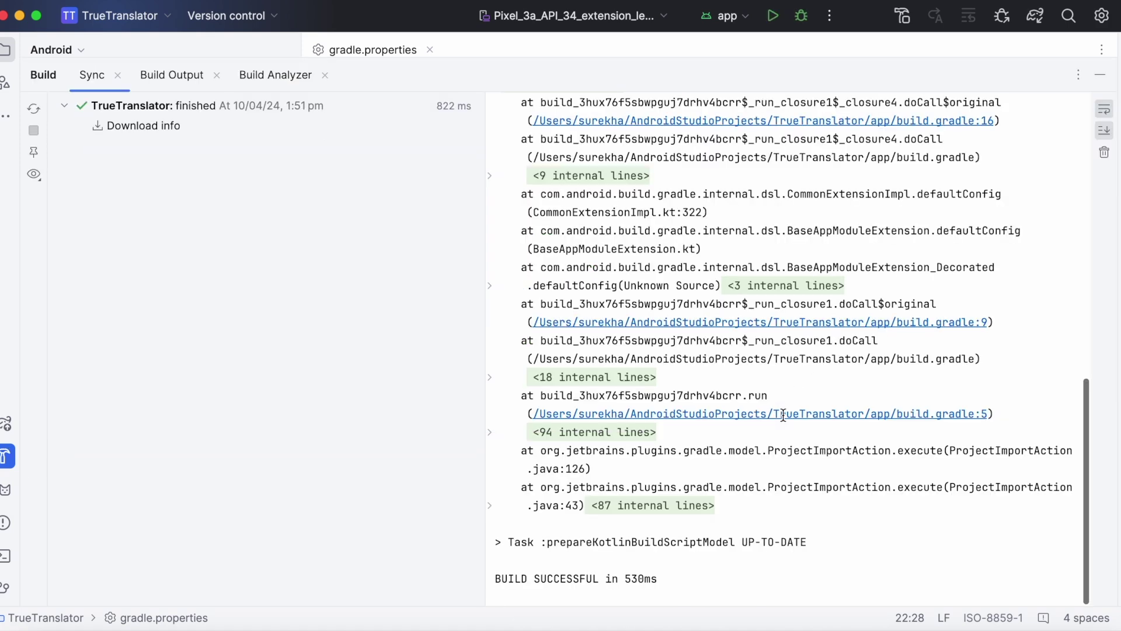
{"action": "scroll", "coordinate": [881, 307], "scroll_direction": "up", "scroll_amount": 2}
{"action": "scroll", "coordinate": [878, 309], "scroll_direction": "up", "scroll_amount": 5}
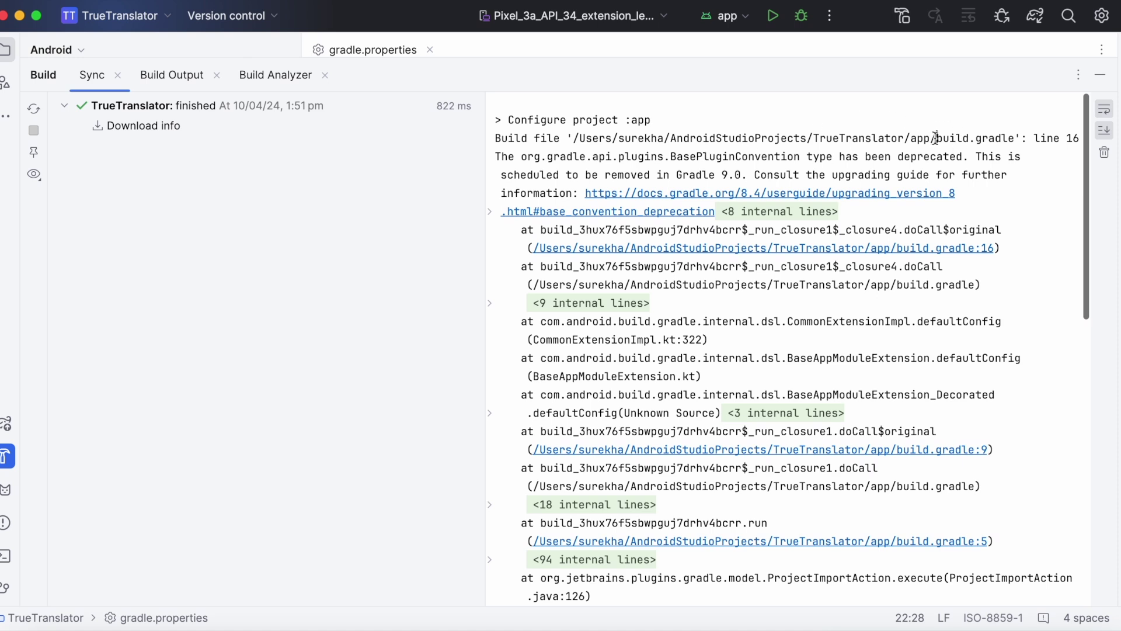
{"action": "mouse_move", "coordinate": [936, 137]}
{"action": "left_mouse_down"}
{"action": "mouse_move", "coordinate": [1019, 138]}
{"action": "mouse_move", "coordinate": [1043, 155]}
{"action": "left_mouse_up"}
{"action": "left_click", "coordinate": [1035, 138]}
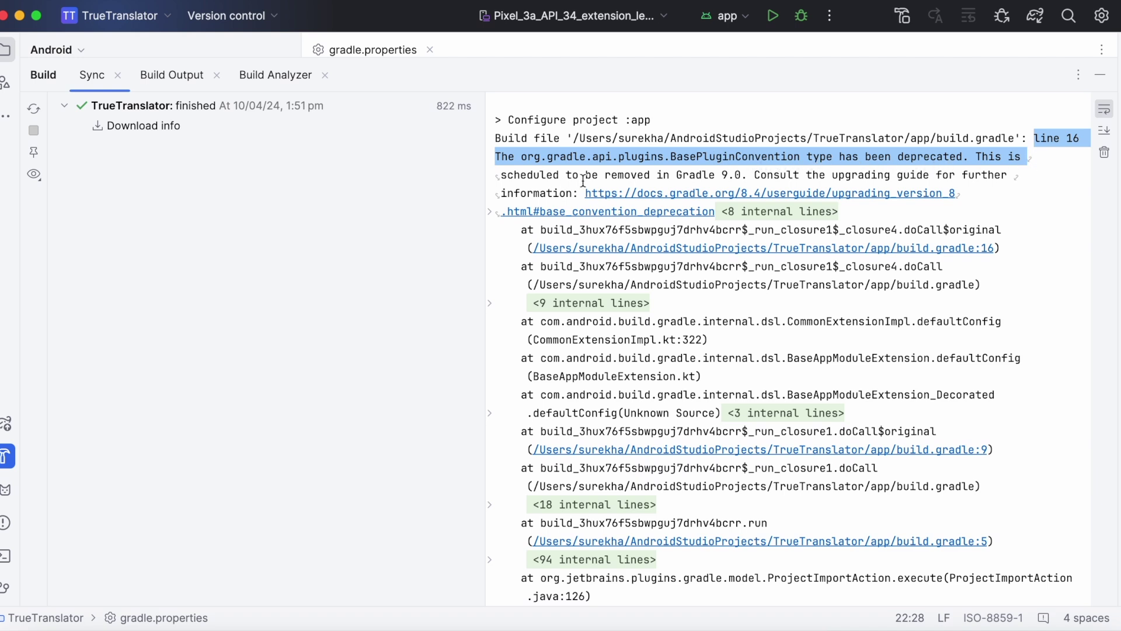
{"action": "left_click", "coordinate": [750, 175]}
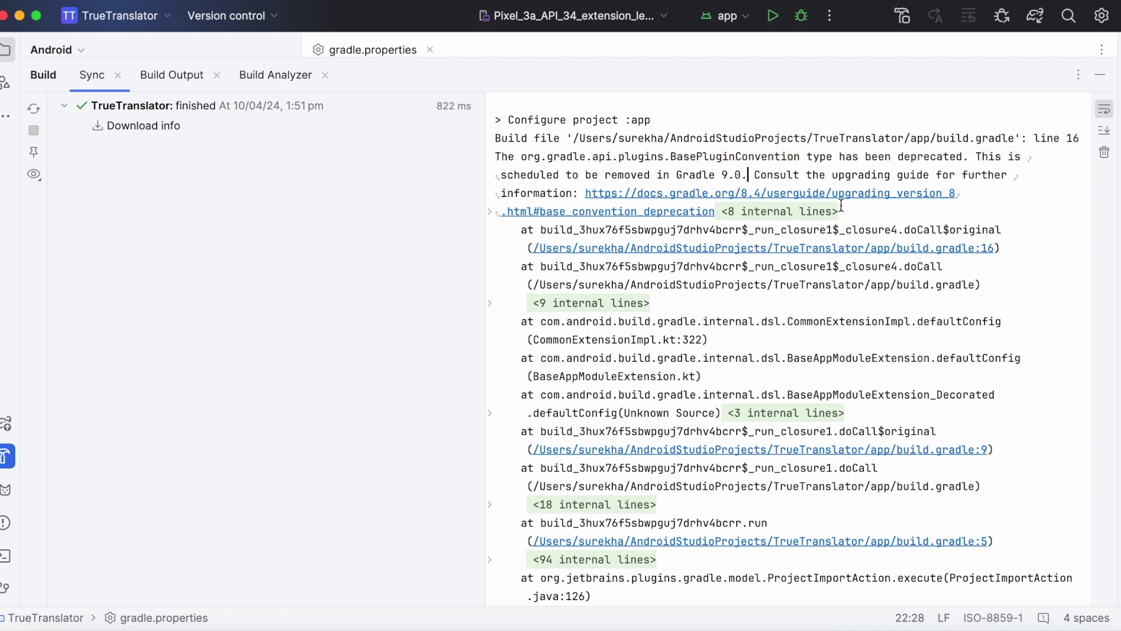
- Select the archivesBaseName line 16 and show the app release bundles in Project view
{"action": "left_click", "coordinate": [939, 254]}
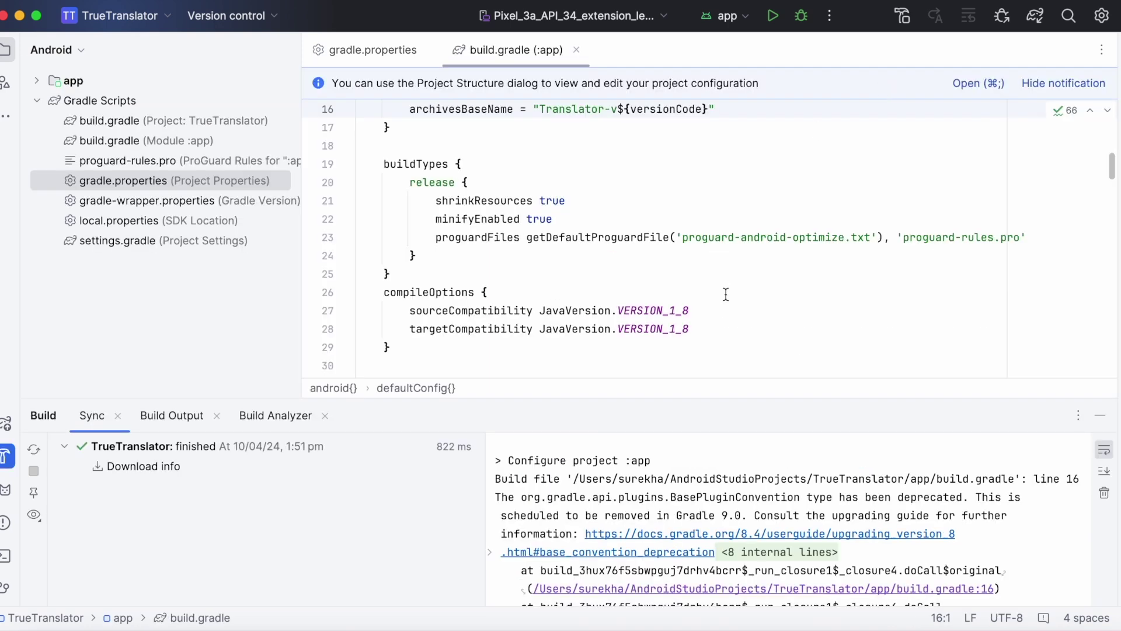
{"action": "left_click_drag", "start_coordinate": [408, 115], "coordinate": [741, 109]}
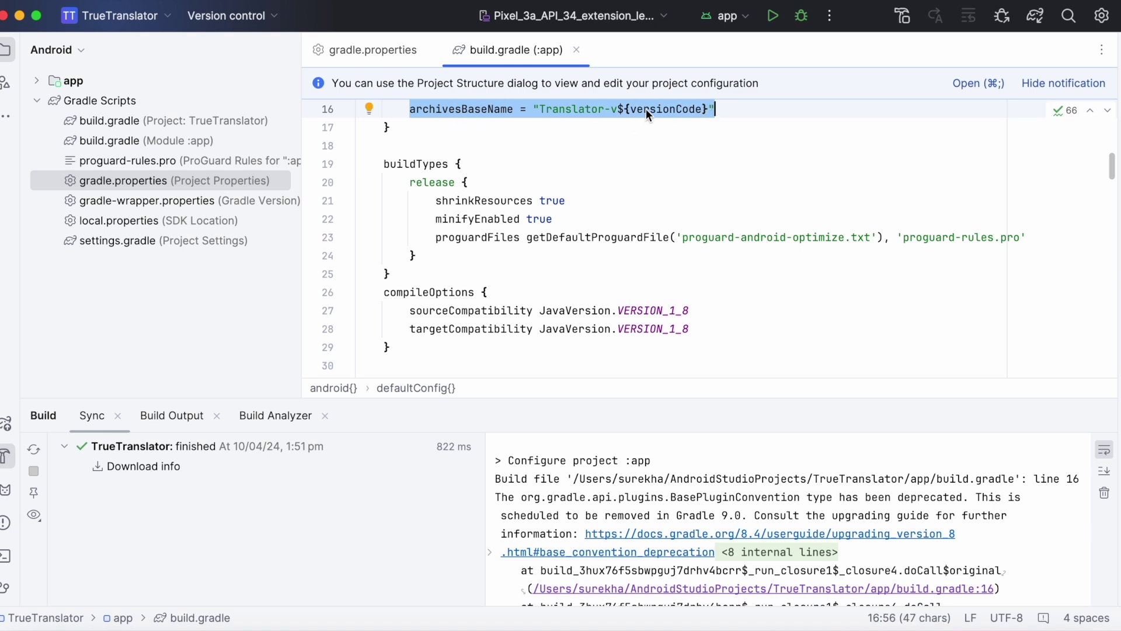
{"action": "left_click", "coordinate": [53, 49]}
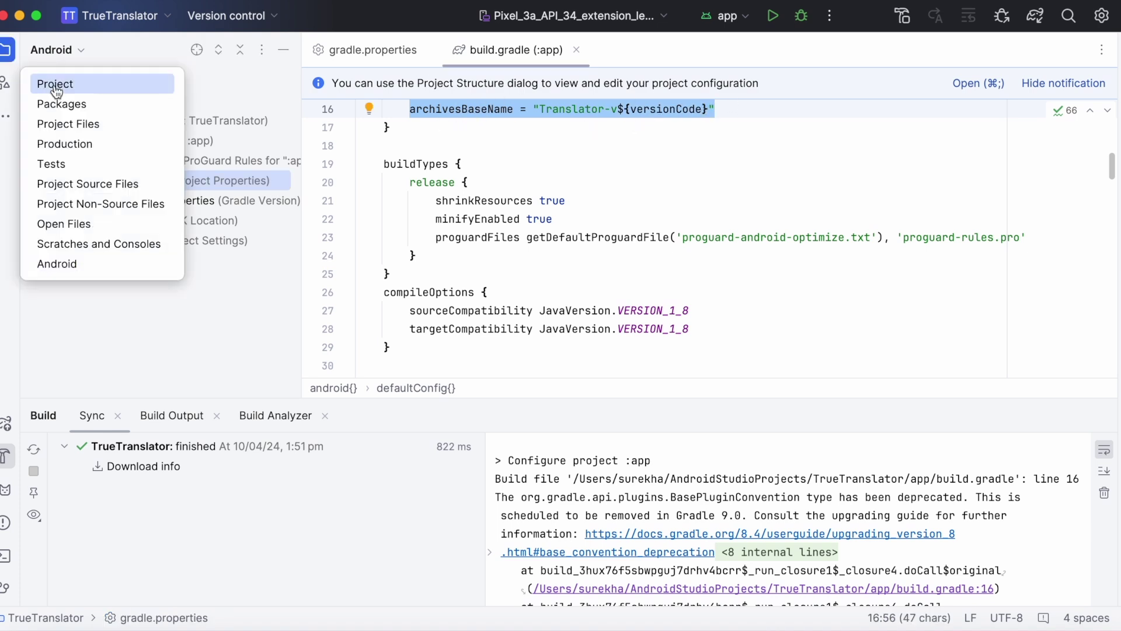
{"action": "left_click", "coordinate": [54, 84]}
{"action": "left_click", "coordinate": [53, 140]}
{"action": "left_click", "coordinate": [69, 220]}
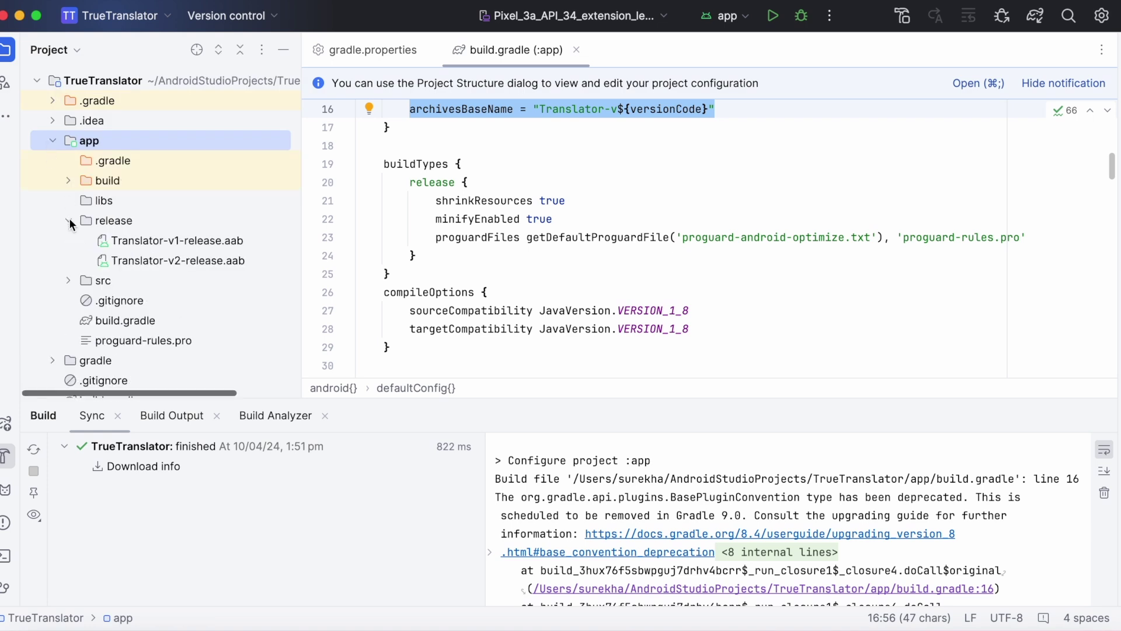
{"action": "left_click", "coordinate": [176, 260]}
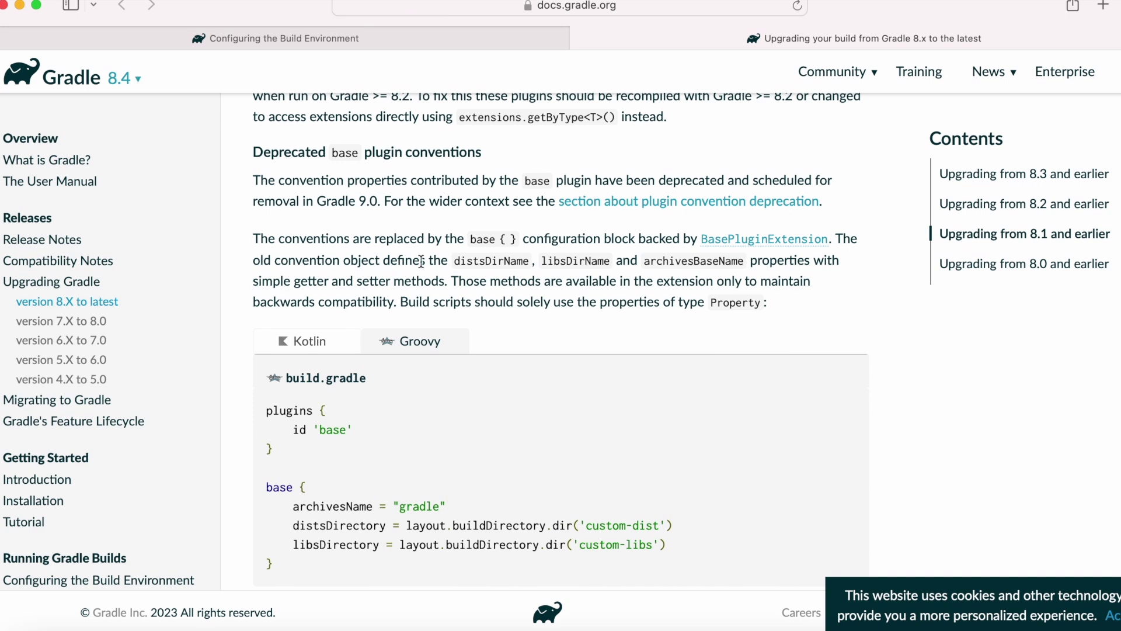
- Read the 'Deprecated base plugin conventions' explanation of replacing archivesBaseName
{"action": "left_click_drag", "start_coordinate": [253, 239], "coordinate": [675, 239]}
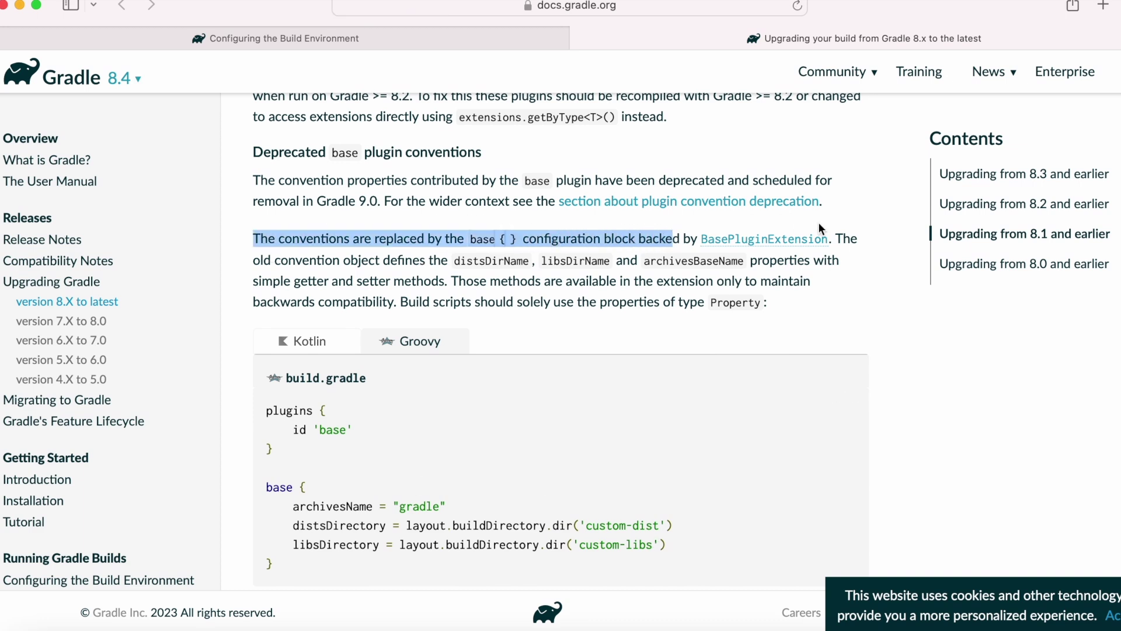
{"action": "left_click_drag", "start_coordinate": [833, 239], "coordinate": [832, 238]}
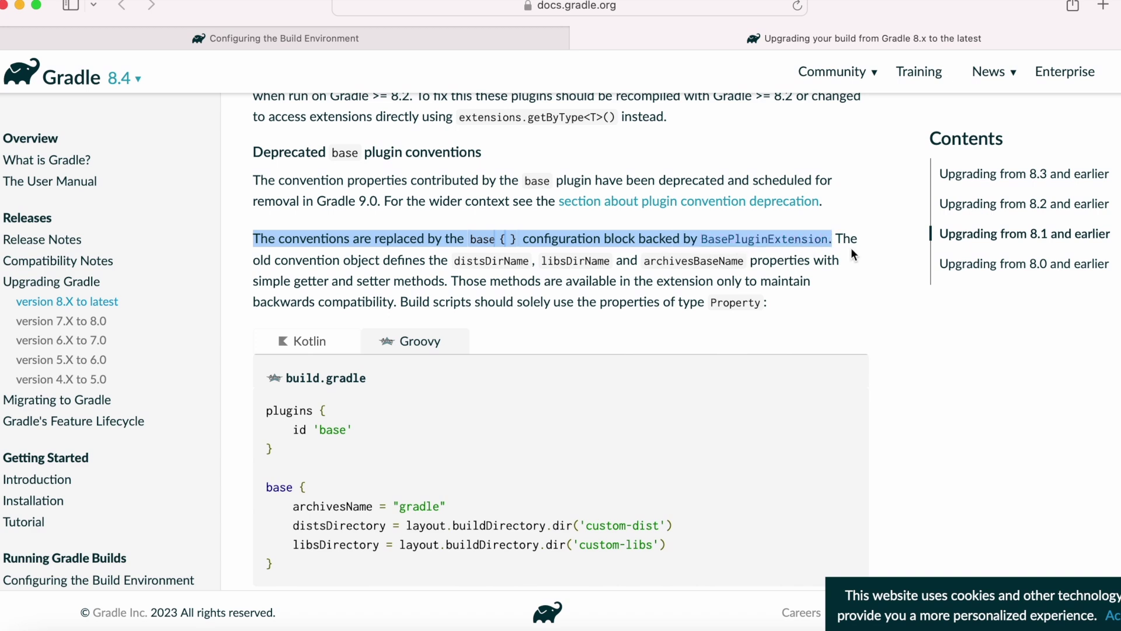
{"action": "left_click", "coordinate": [839, 249]}
{"action": "left_click_drag", "start_coordinate": [836, 239], "coordinate": [447, 286]}
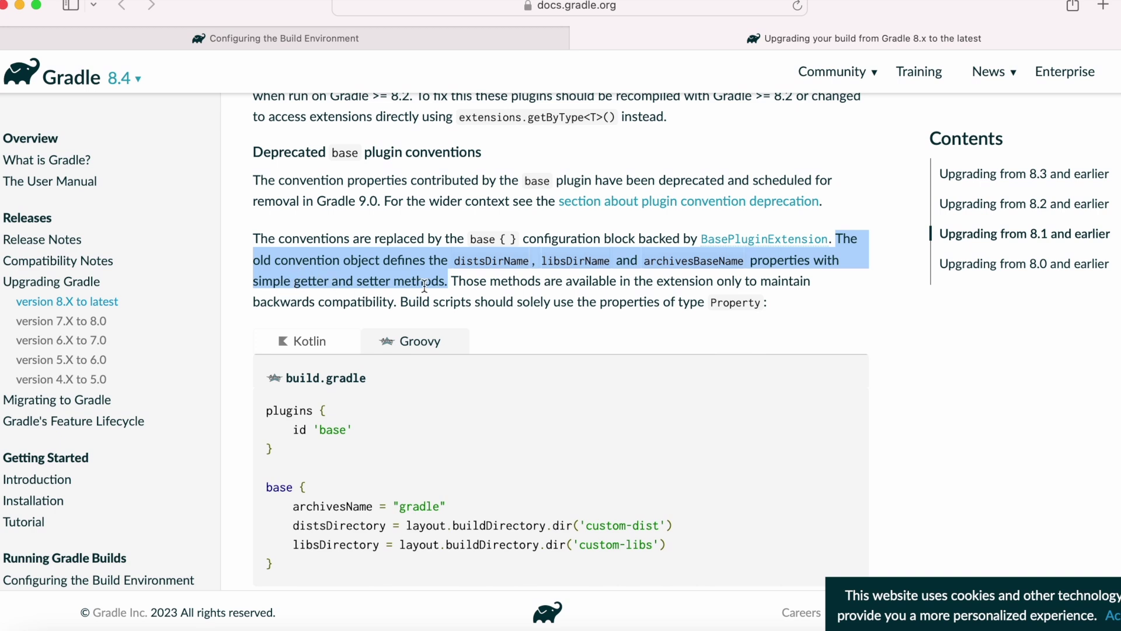
{"action": "left_click", "coordinate": [494, 278]}
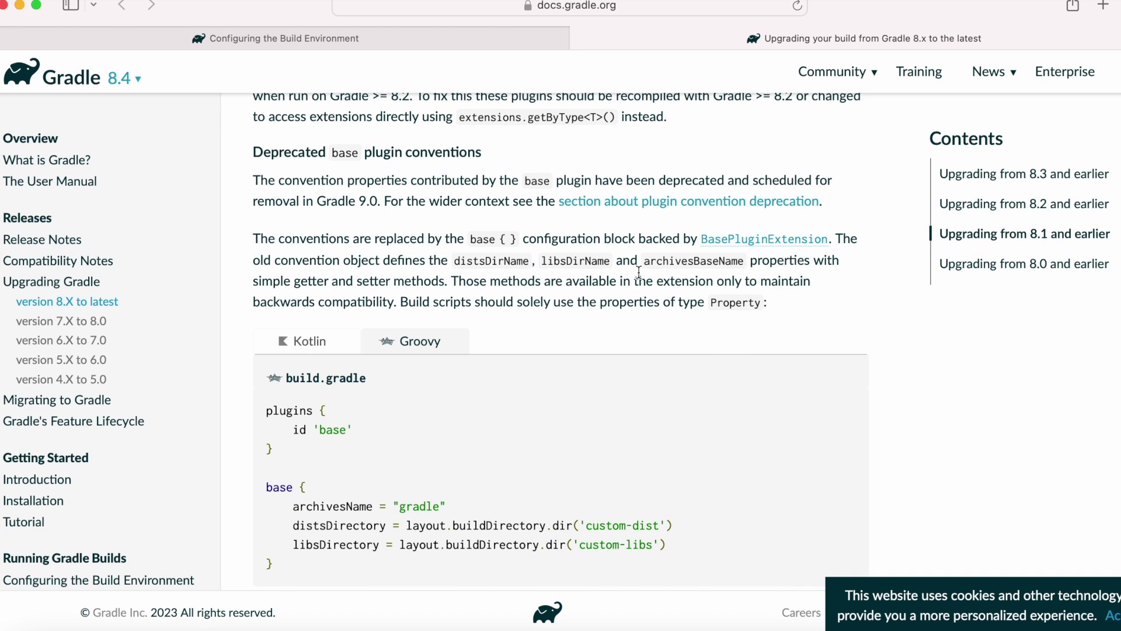
{"action": "double_click", "coordinate": [666, 260]}
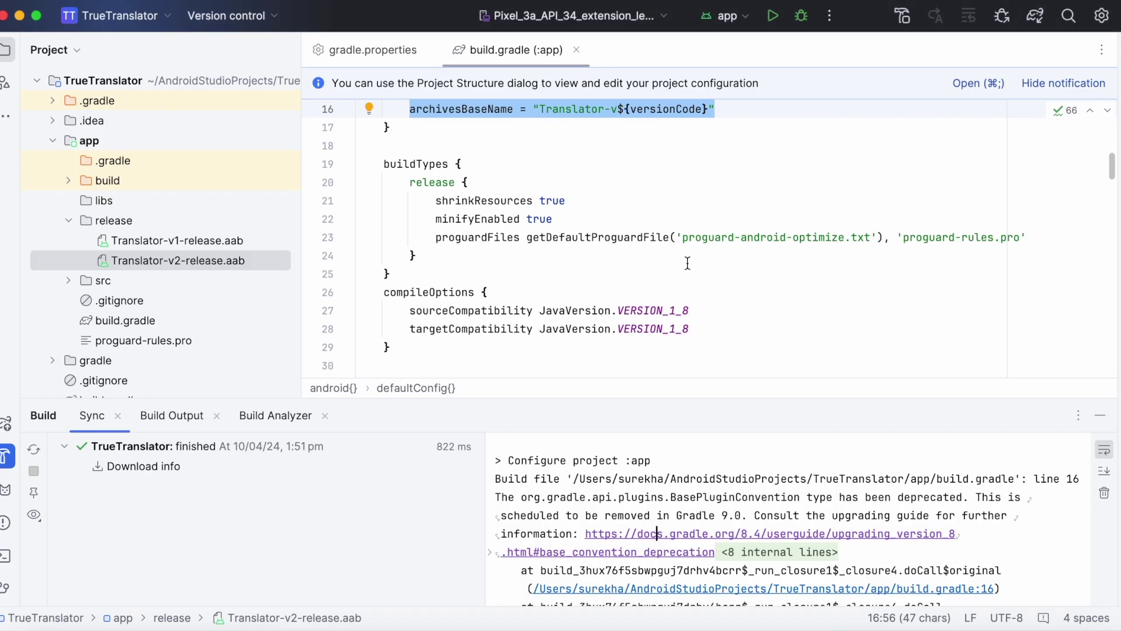
{"action": "scroll", "coordinate": [661, 230], "scroll_direction": "up", "scroll_amount": 5}
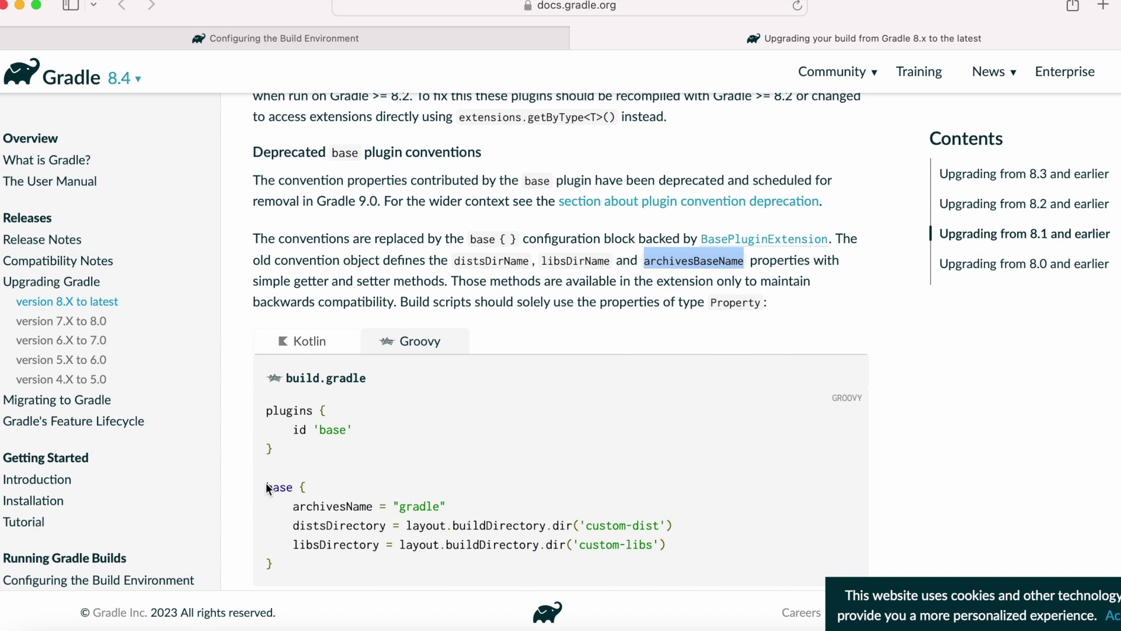
- Select the base { archivesName } example, then maximize the build.gradle editor
{"action": "left_click_drag", "start_coordinate": [266, 482], "coordinate": [274, 568]}
{"action": "left_click", "coordinate": [356, 502]}
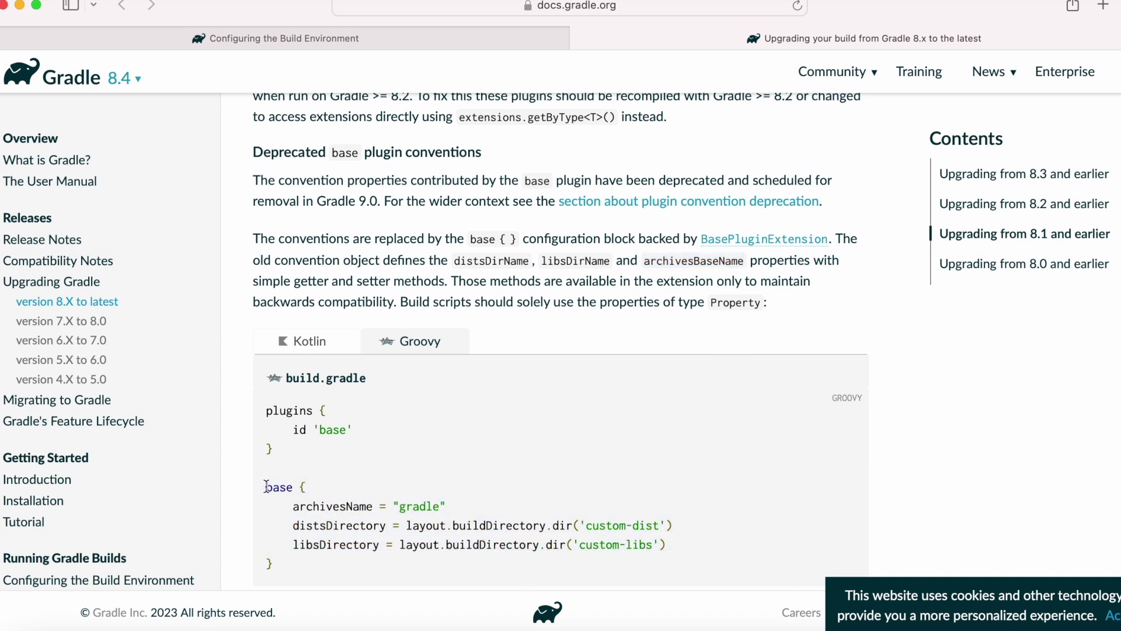
{"action": "left_click_drag", "start_coordinate": [266, 484], "coordinate": [465, 506]}
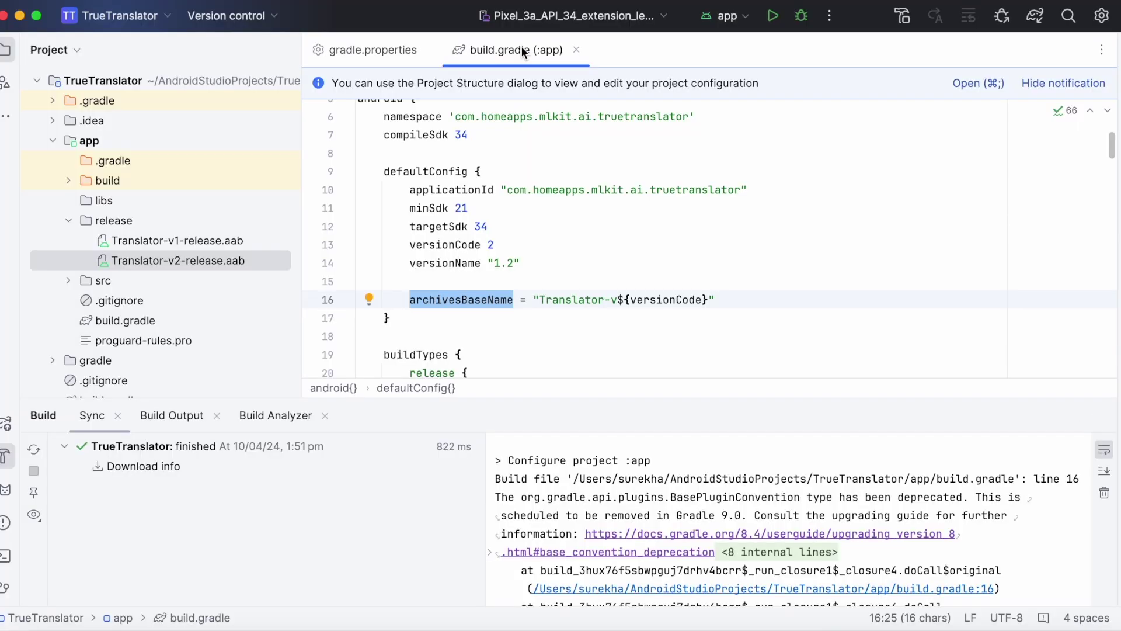
{"action": "double_click", "coordinate": [522, 50]}
- Add a base block after defaultConfig with archivesName "Translator-v${versionCode}"
{"action": "left_click", "coordinate": [453, 299]}
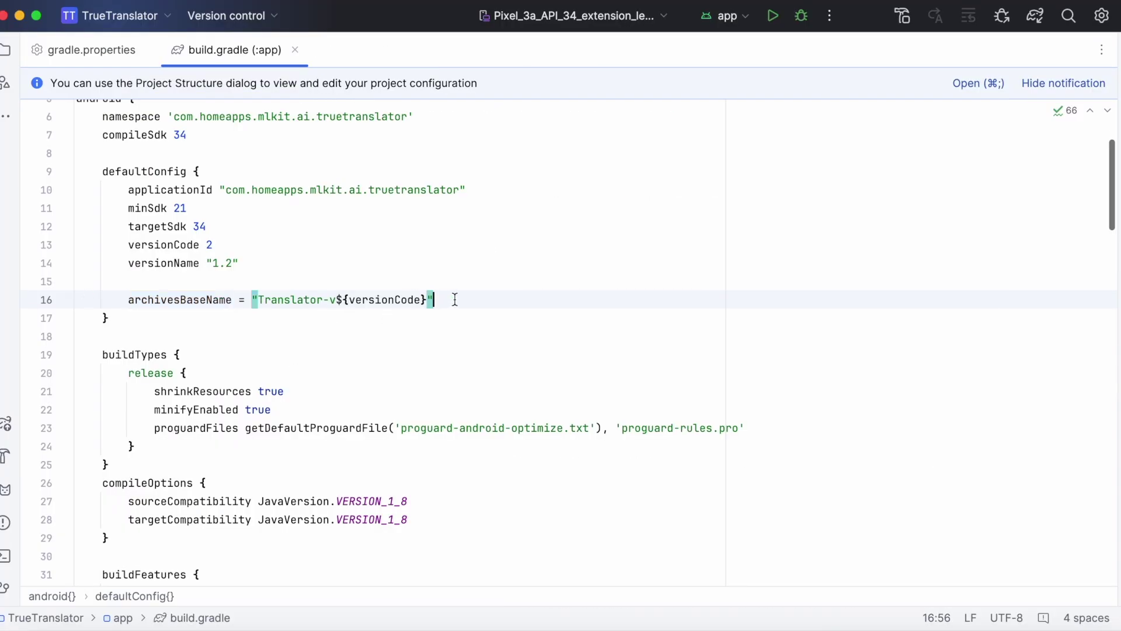
{"action": "key", "text": "Down"}
{"action": "key", "text": "Return"}
{"action": "key", "text": "Return"}
{"action": "type", "text": "base {     archivesName = \"gradle\" }"}
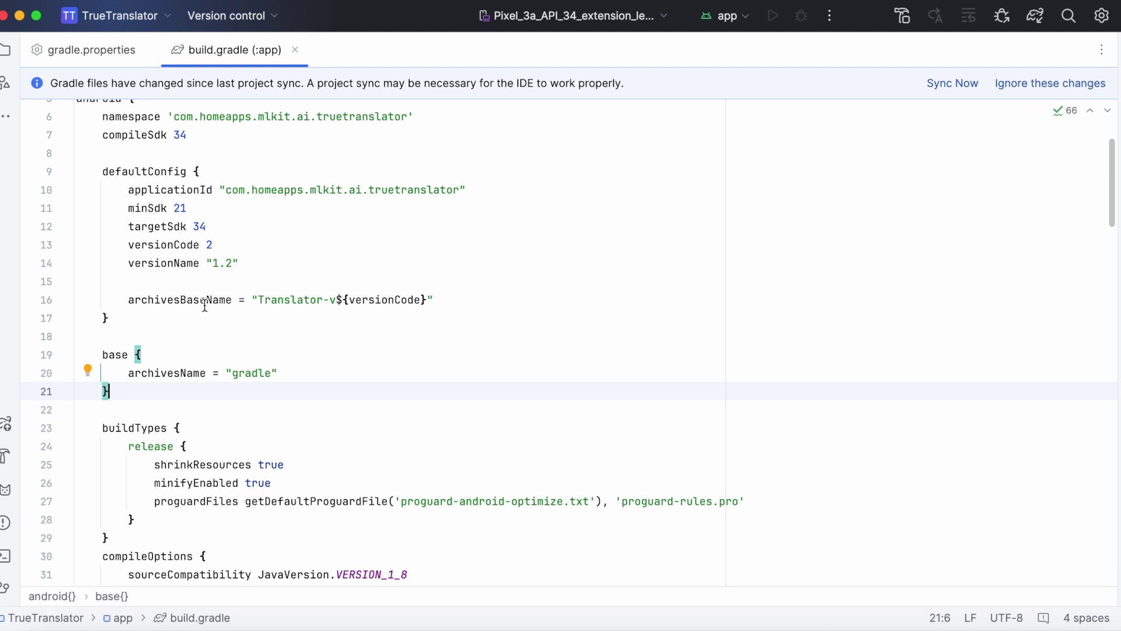
{"action": "left_click_drag", "start_coordinate": [253, 300], "coordinate": [442, 299]}
{"action": "key", "text": "super+c"}
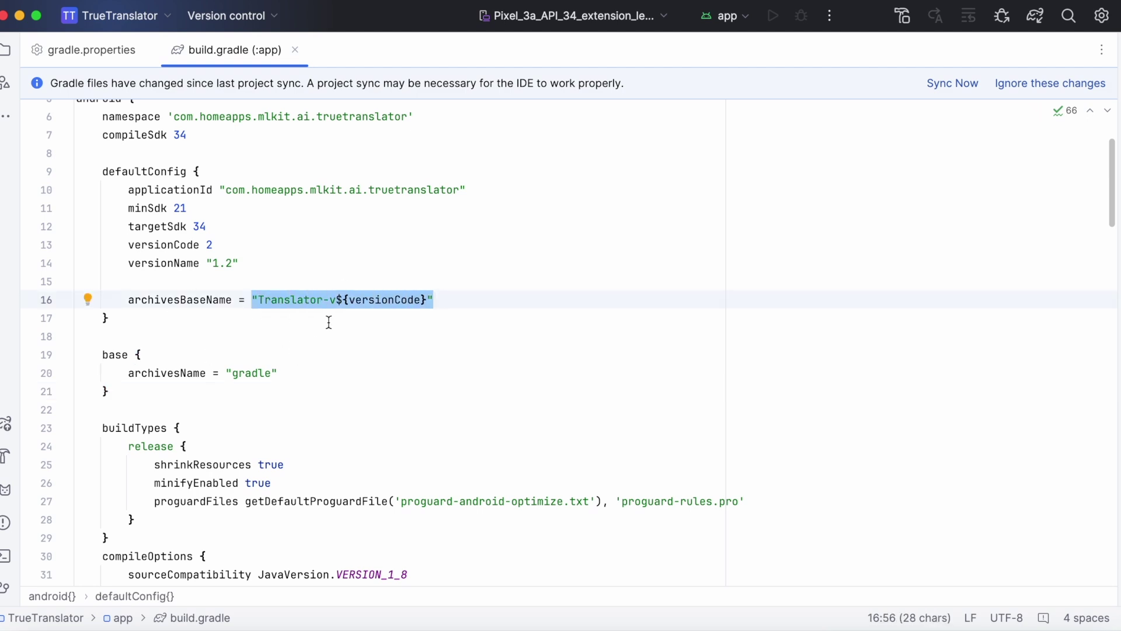
{"action": "left_click_drag", "start_coordinate": [226, 373], "coordinate": [281, 374]}
{"action": "key", "text": "super+v"}
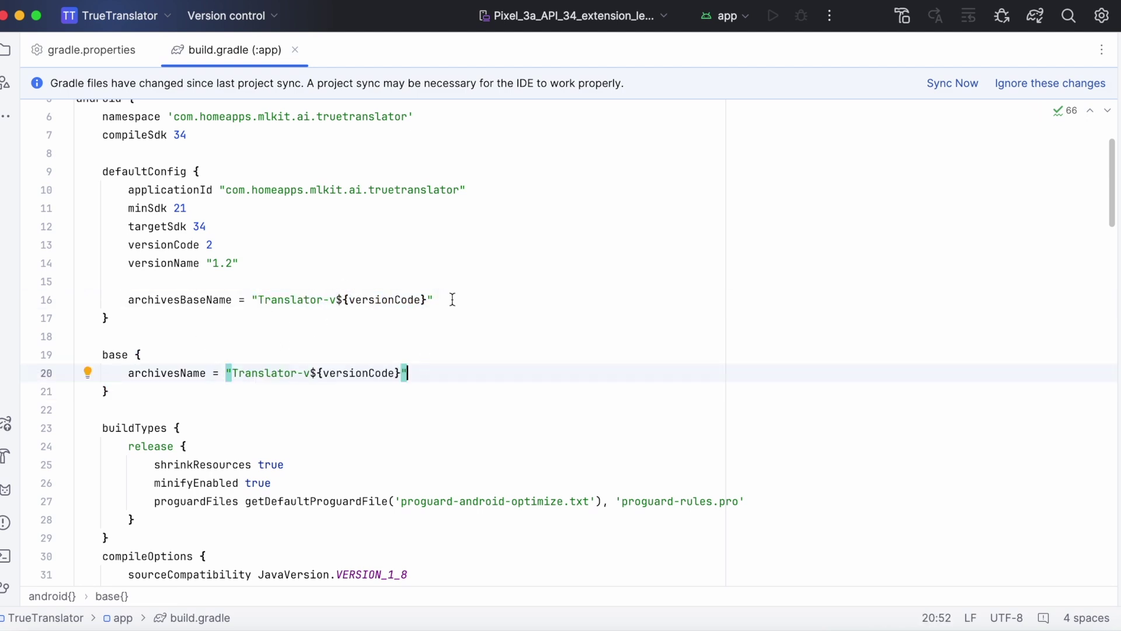
- Delete the old archivesBaseName line, restore the panels and sync the build file
{"action": "left_click_drag", "start_coordinate": [450, 300], "coordinate": [452, 254]}
{"action": "key", "text": "BackSpace"}
{"action": "left_click", "coordinate": [457, 336]}
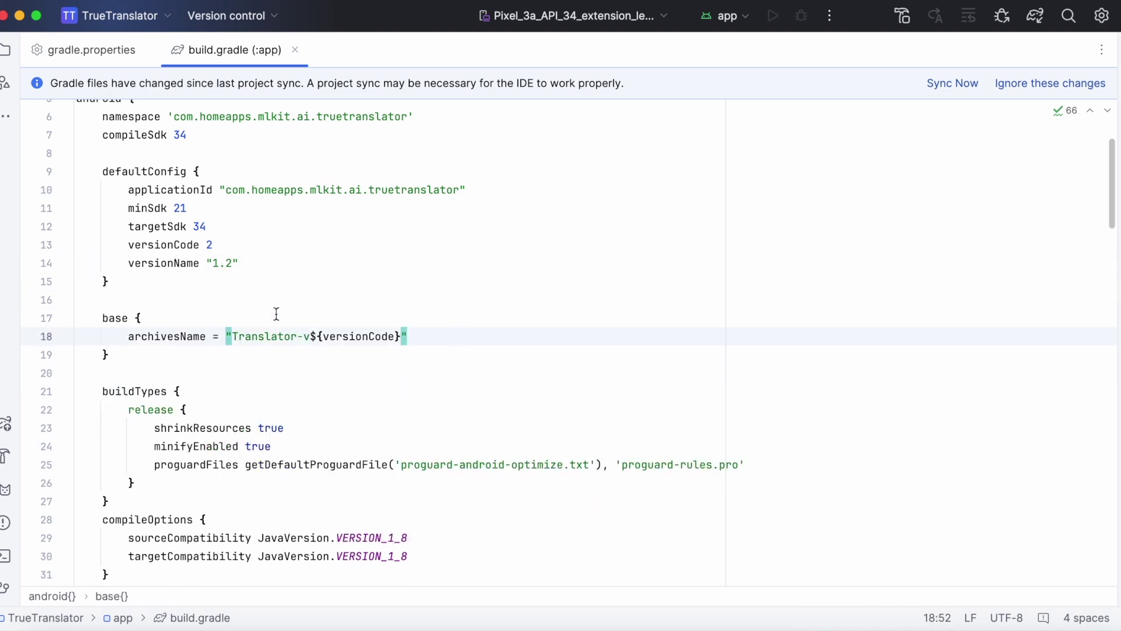
{"action": "double_click", "coordinate": [237, 50]}
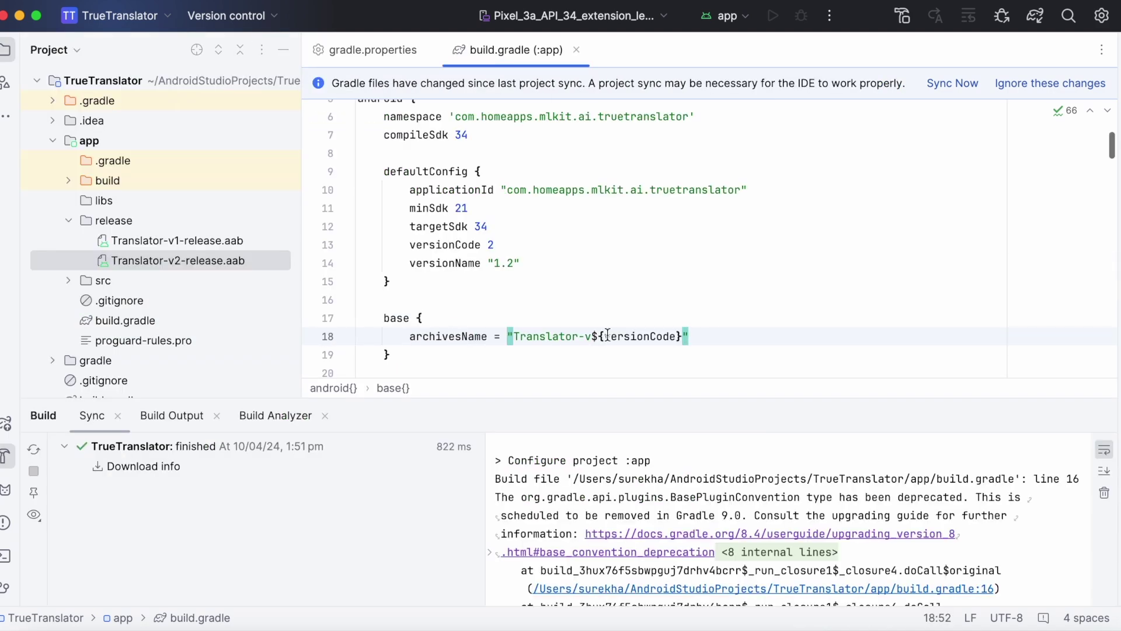
{"action": "scroll", "coordinate": [716, 341], "scroll_direction": "down", "scroll_amount": 2}
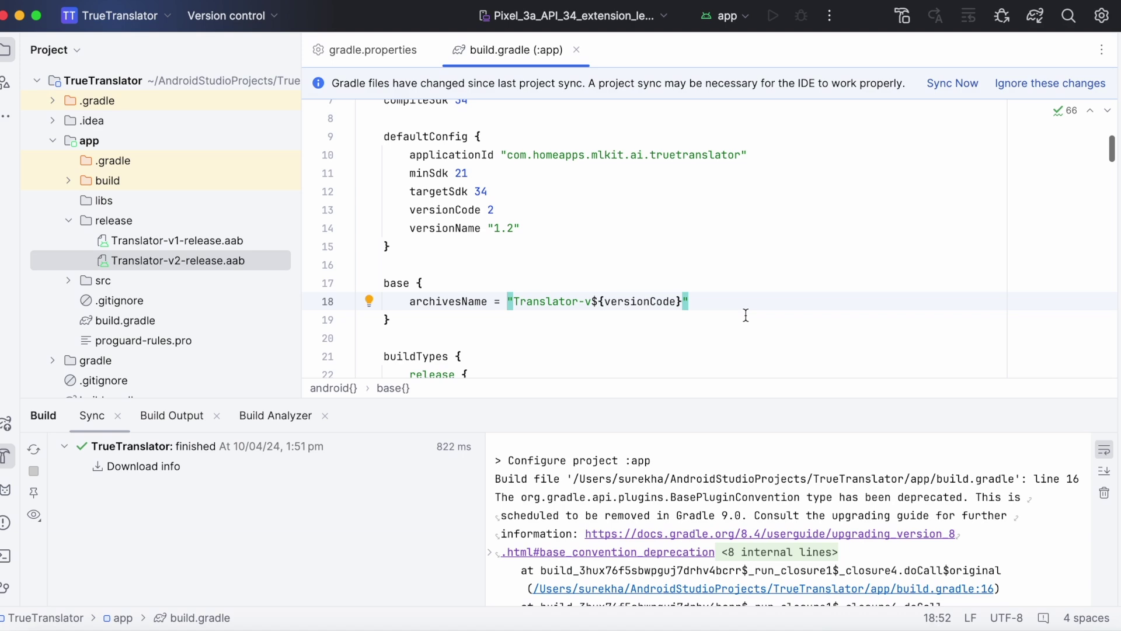
{"action": "left_click", "coordinate": [945, 84]}
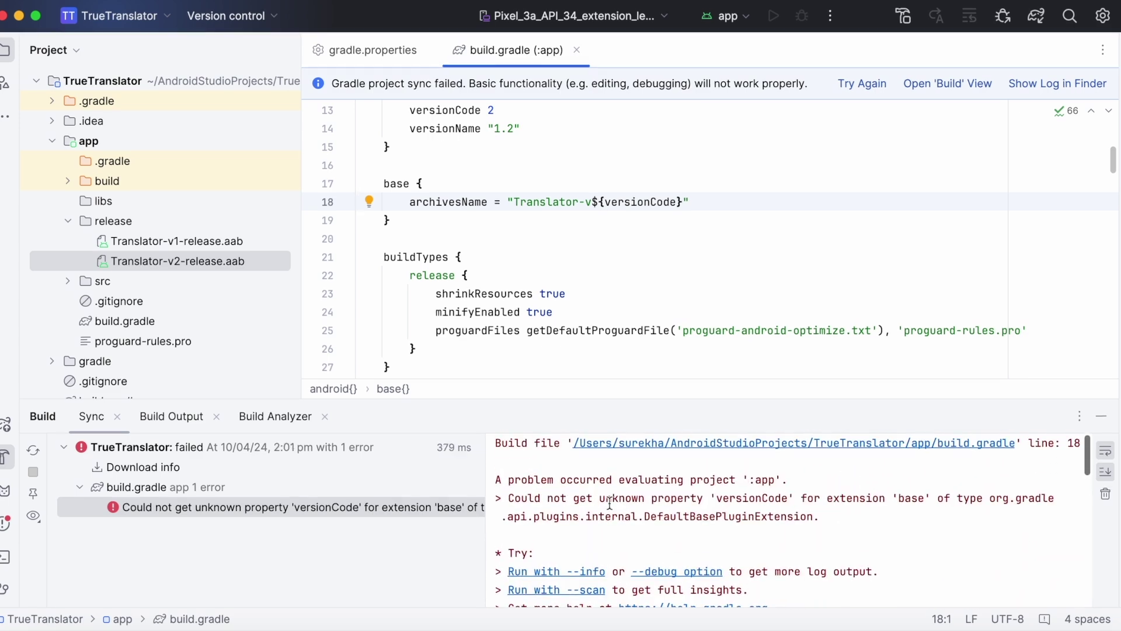
- Inspect the unknown versionCode sync error and locate versionCode in archivesName
{"action": "left_click_drag", "start_coordinate": [510, 498], "coordinate": [894, 513]}
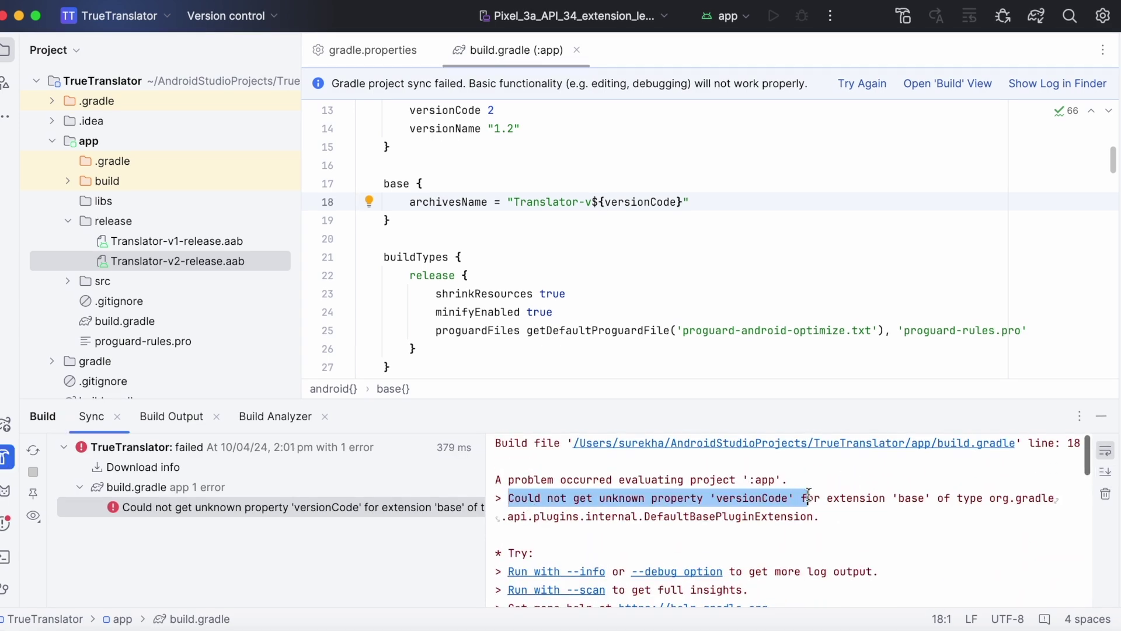
{"action": "double_click", "coordinate": [757, 499]}
{"action": "double_click", "coordinate": [908, 498]}
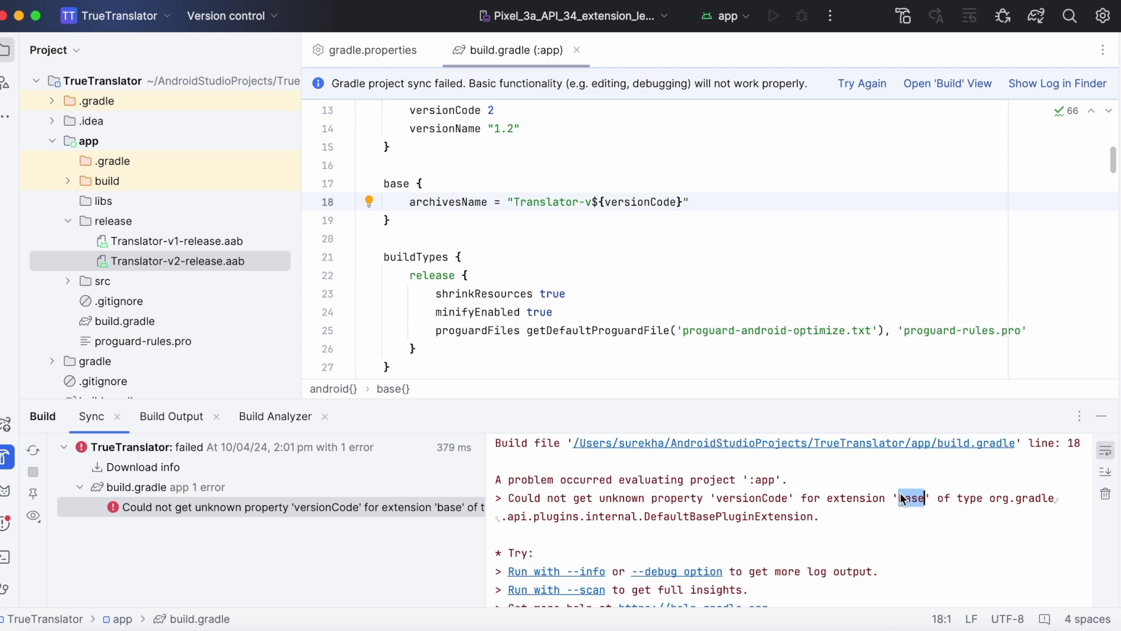
{"action": "left_click", "coordinate": [448, 111]}
{"action": "left_click", "coordinate": [640, 202]}
{"action": "double_click", "coordinate": [631, 202]}
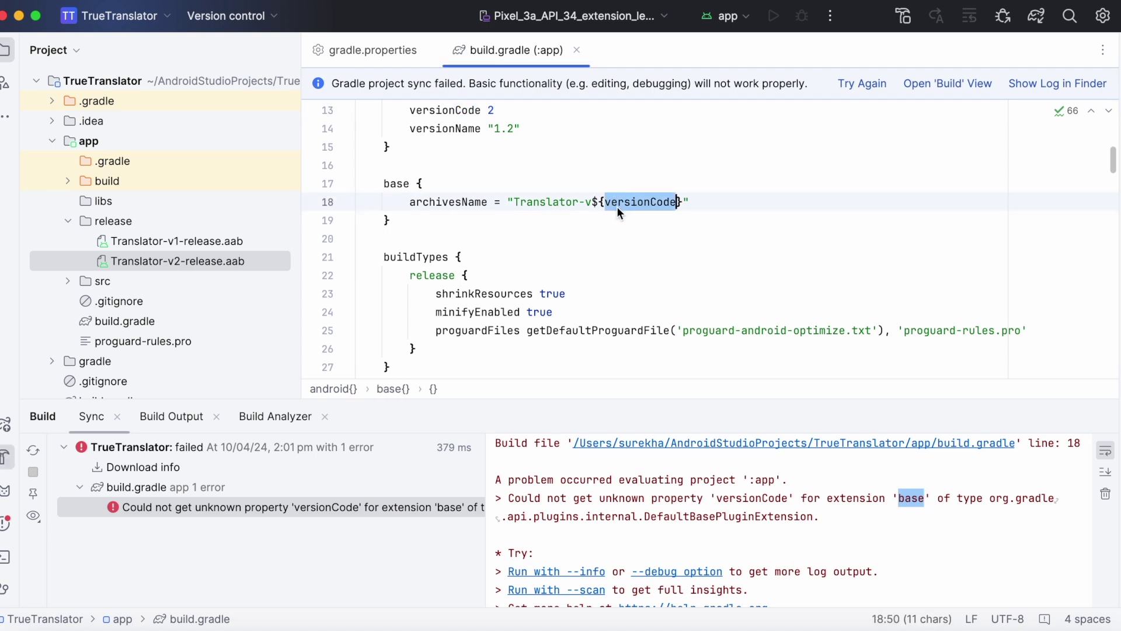
{"action": "scroll", "coordinate": [464, 199], "scroll_direction": "up", "scroll_amount": 5}
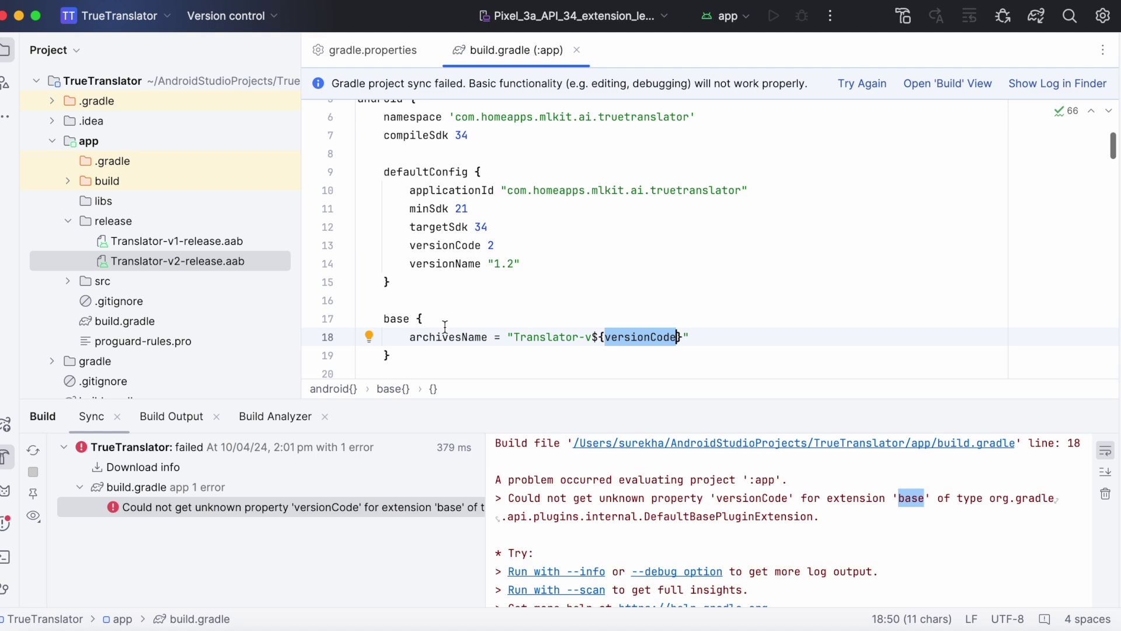
- Insert defaultConfig. before versionCode on line 18 and retry the Gradle sync
{"action": "left_click", "coordinate": [648, 338]}
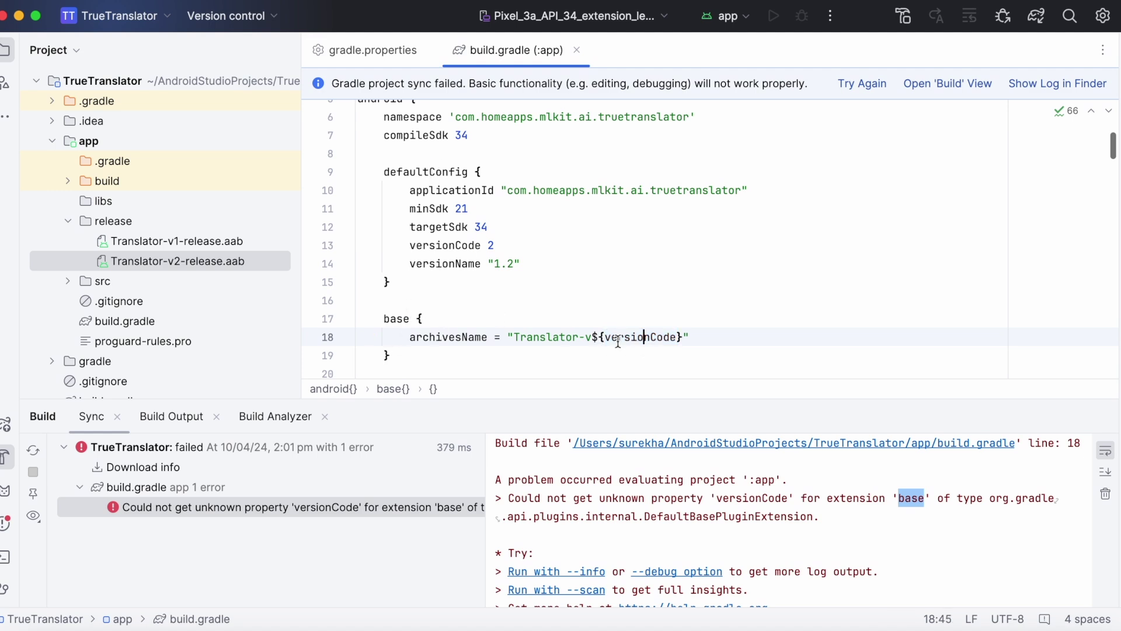
{"action": "left_click", "coordinate": [603, 337]}
{"action": "double_click", "coordinate": [432, 173]}
{"action": "key", "text": "super+c"}
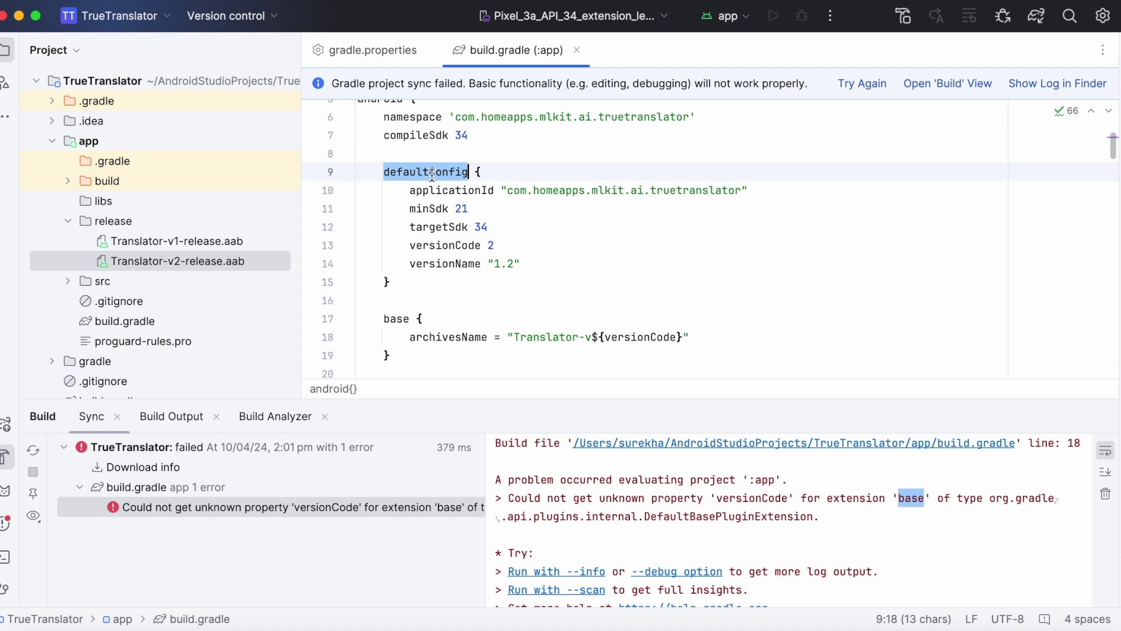
{"action": "left_click", "coordinate": [604, 337]}
{"action": "key", "text": "super+v"}
{"action": "type", "text": "."}
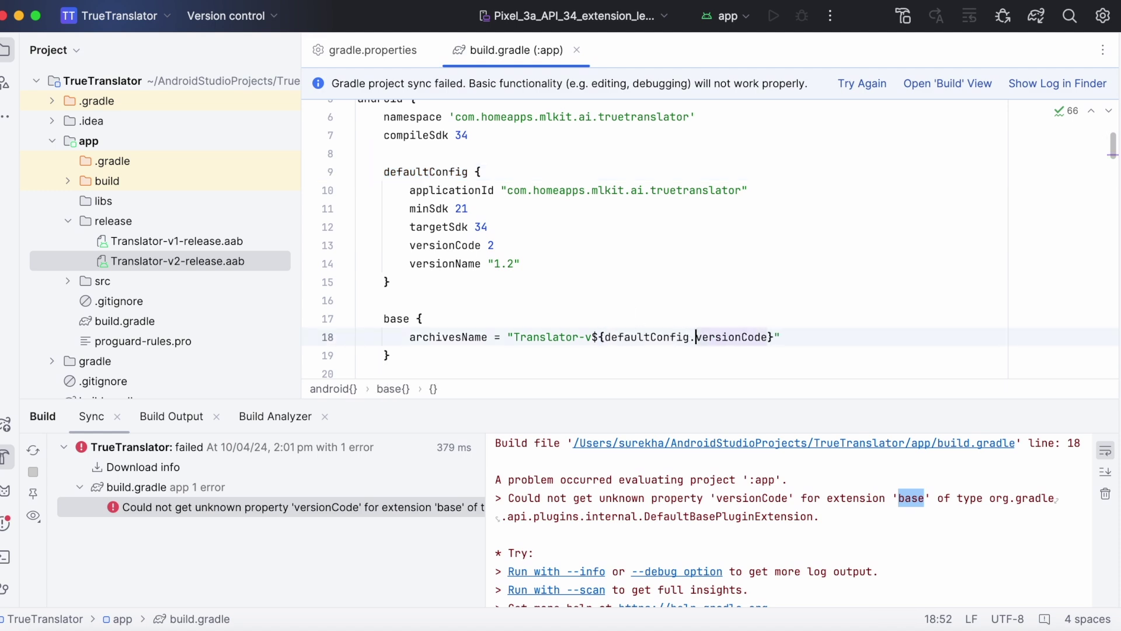
{"action": "left_click", "coordinate": [790, 284]}
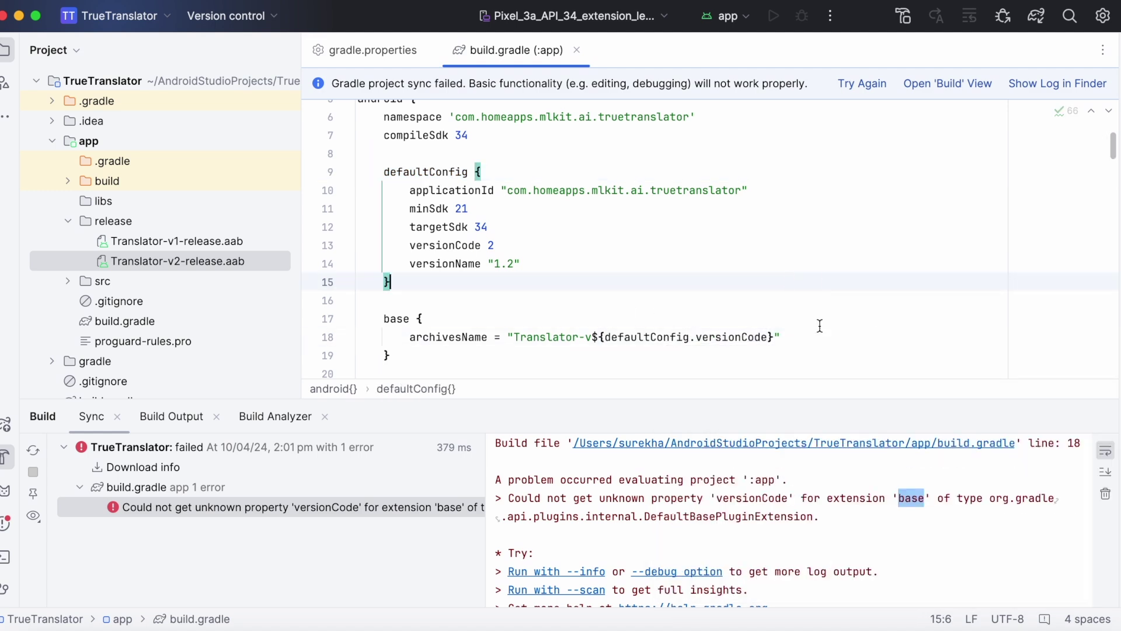
{"action": "left_click", "coordinate": [862, 83]}
- Check the successful sync output and rebuild the project, completing 62 tasks
{"action": "left_click_drag", "start_coordinate": [666, 480], "coordinate": [441, 430]}
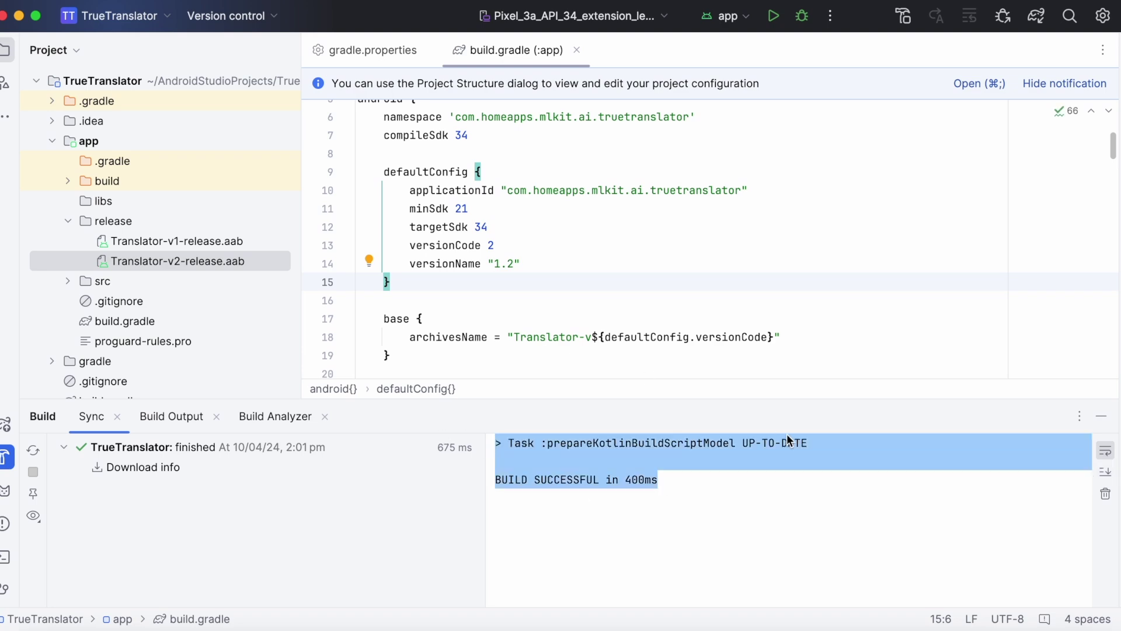
{"action": "scroll", "coordinate": [806, 301], "scroll_direction": "down", "scroll_amount": 2}
{"action": "left_click", "coordinate": [404, 0]}
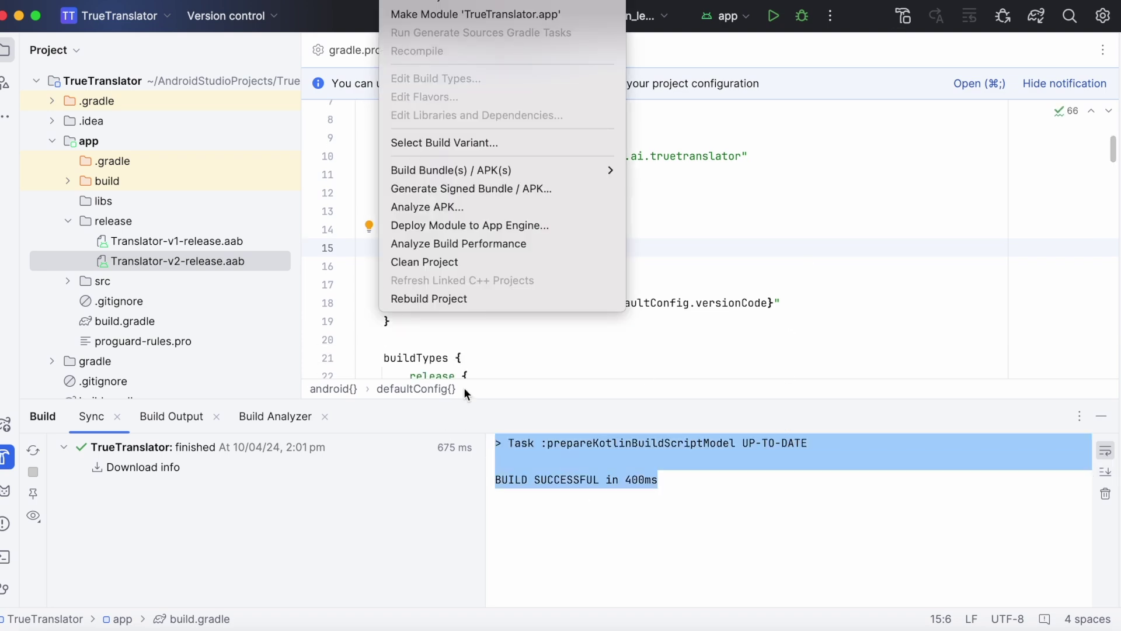
{"action": "left_click", "coordinate": [429, 299]}
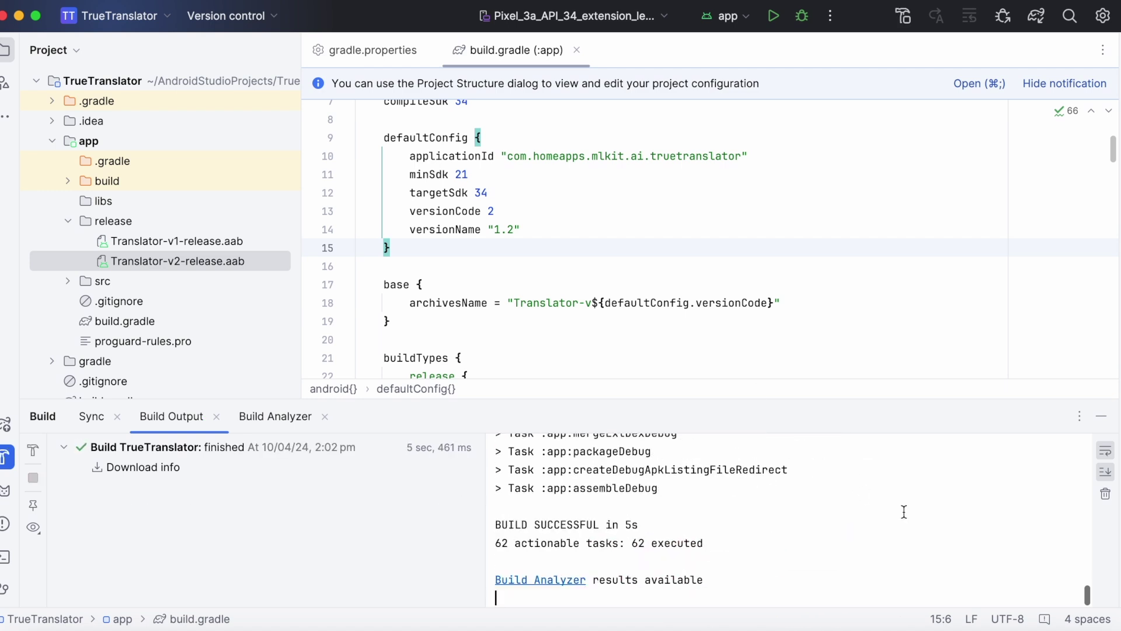
{"action": "left_click", "coordinate": [718, 263]}
- Change versionCode from 2 to 3 and sync the Gradle files
{"action": "double_click", "coordinate": [491, 212]}
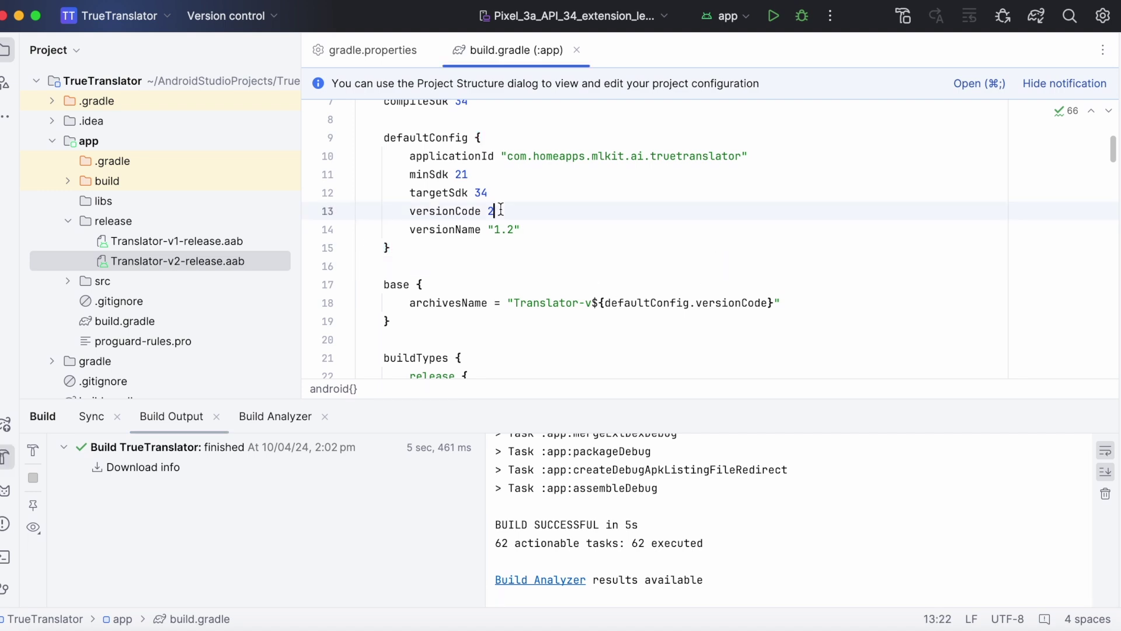
{"action": "type", "text": "3"}
{"action": "left_click", "coordinate": [515, 230]}
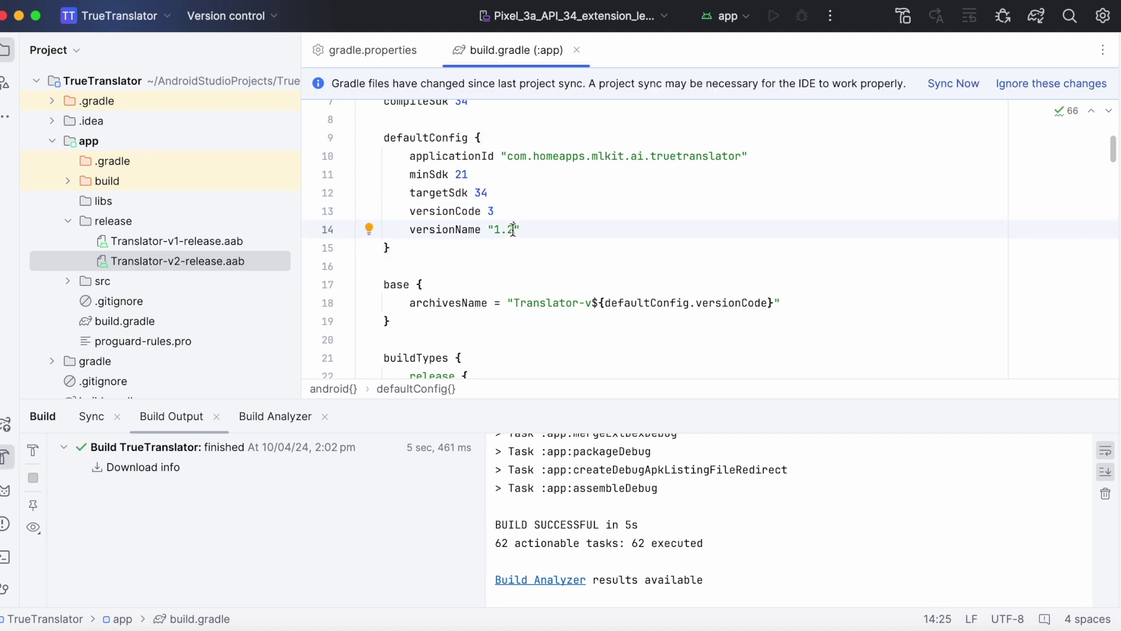
{"action": "left_click", "coordinate": [735, 197]}
- Generate the signed release bundle Translator-v3-release.aab and select it in the release folder
{"action": "left_click", "coordinate": [953, 84]}
{"action": "left_click", "coordinate": [412, 0]}
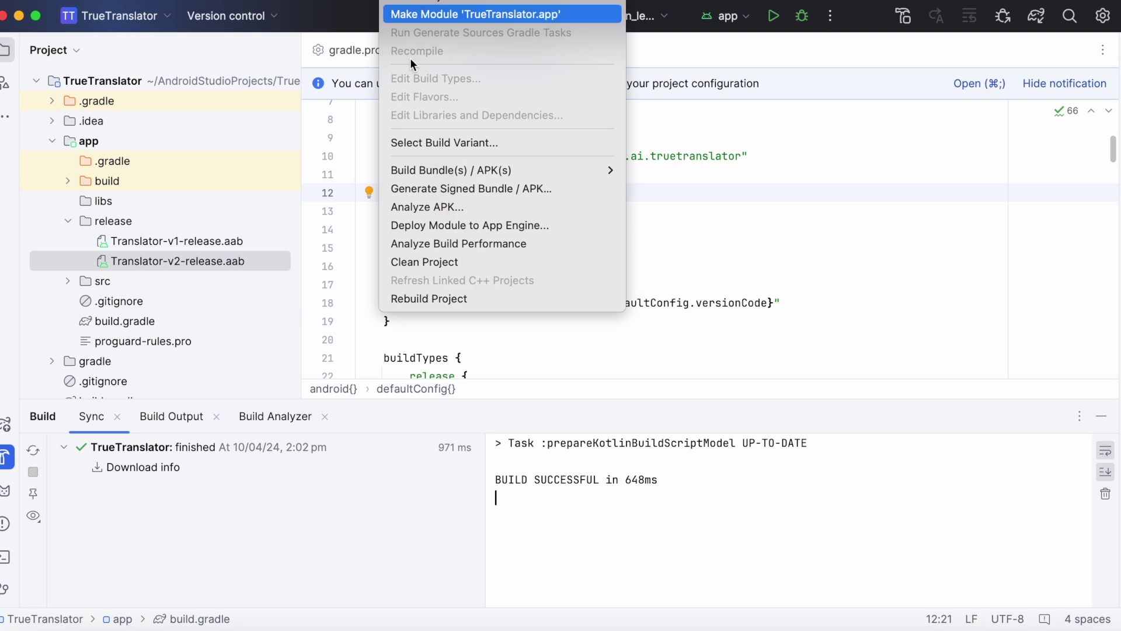
{"action": "left_click", "coordinate": [466, 188]}
{"action": "left_click", "coordinate": [741, 451]}
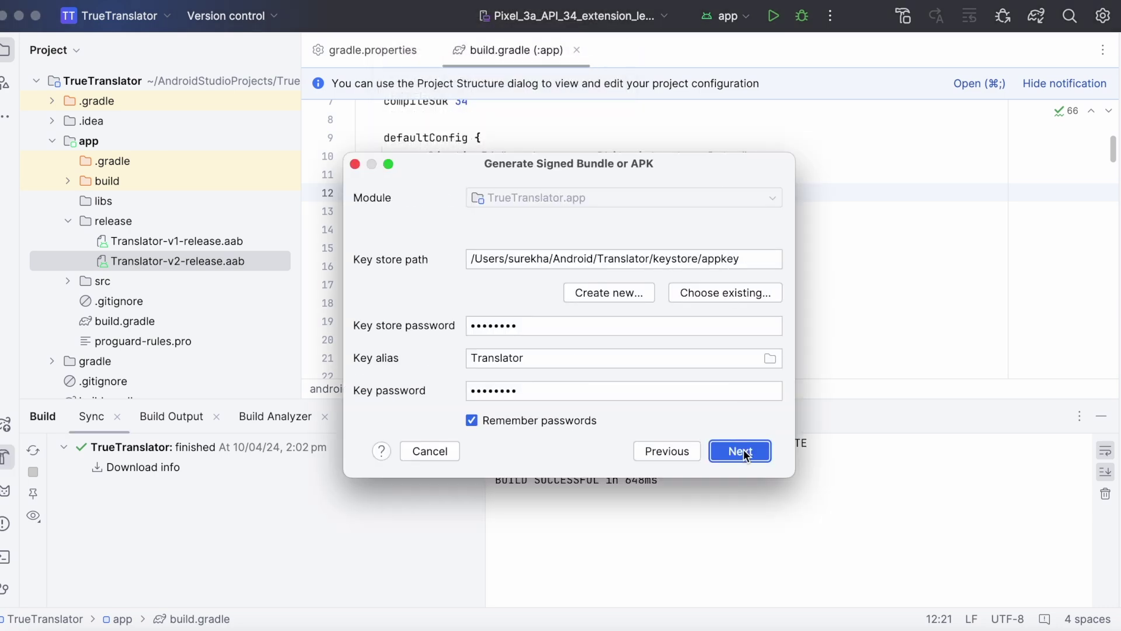
{"action": "left_click", "coordinate": [740, 451]}
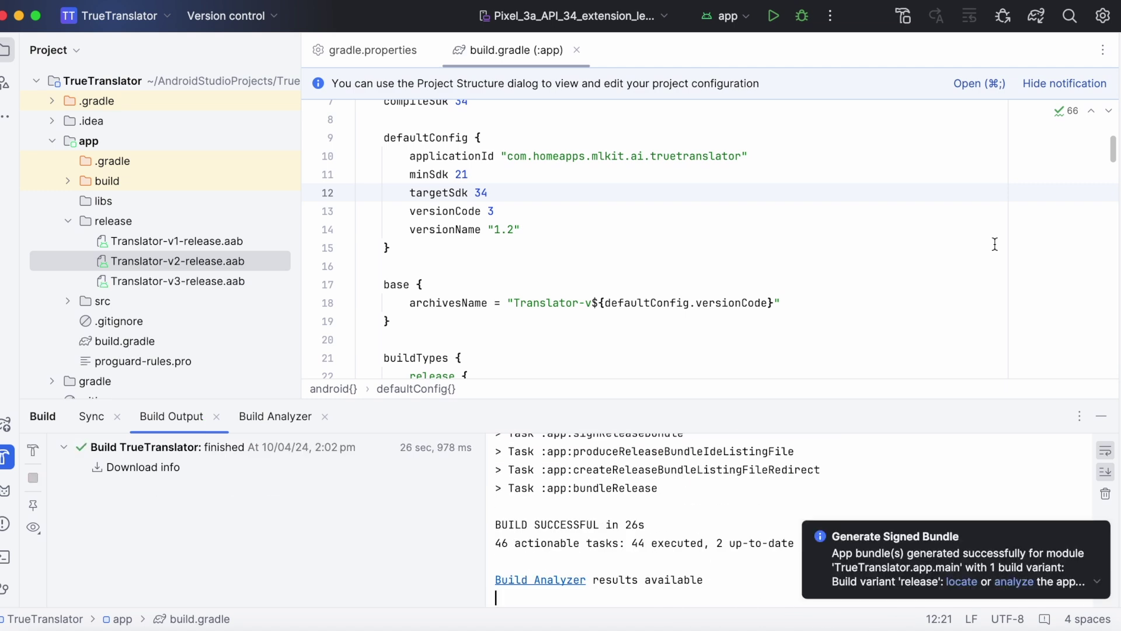
{"action": "left_click", "coordinate": [208, 280]}
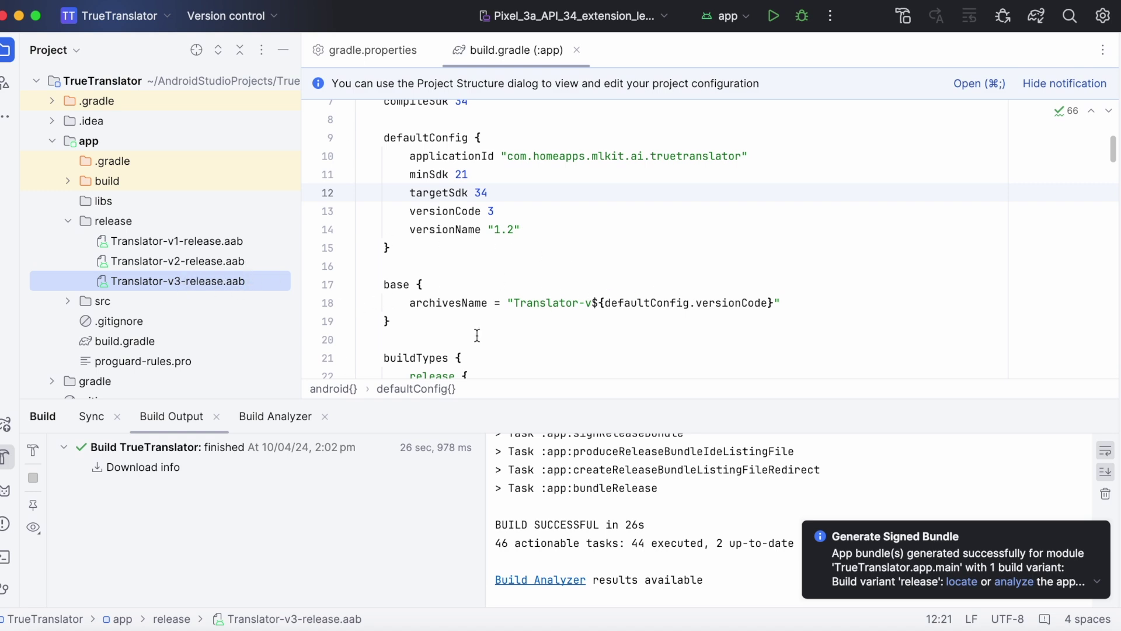
{"action": "left_click_drag", "start_coordinate": [404, 304], "coordinate": [831, 301]}
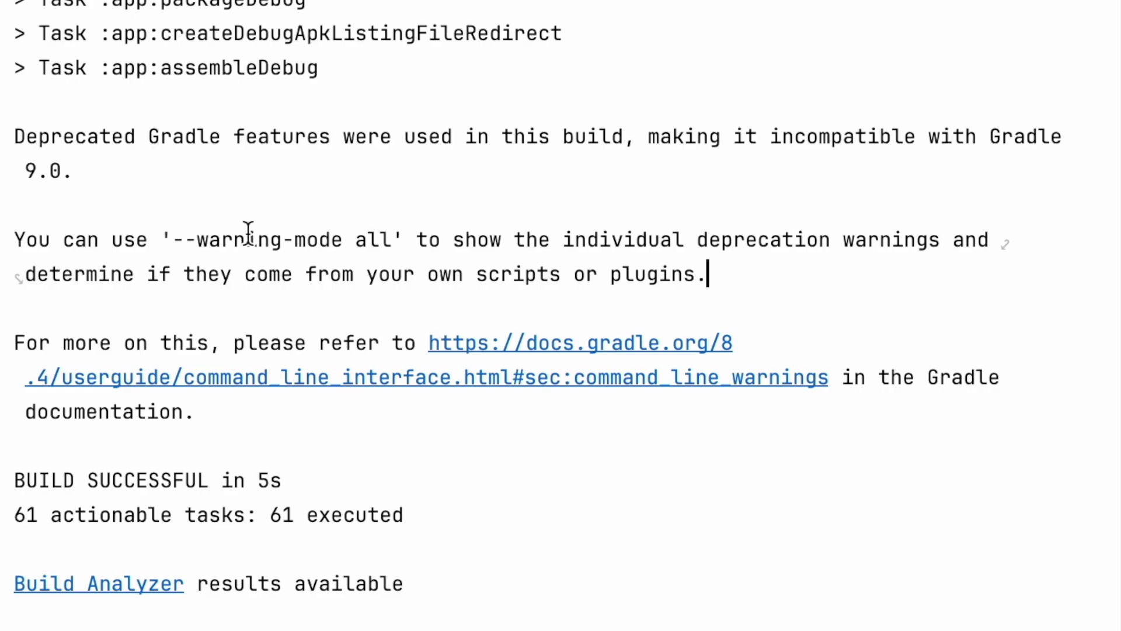
{"action": "left_click_drag", "start_coordinate": [173, 239], "coordinate": [393, 237]}
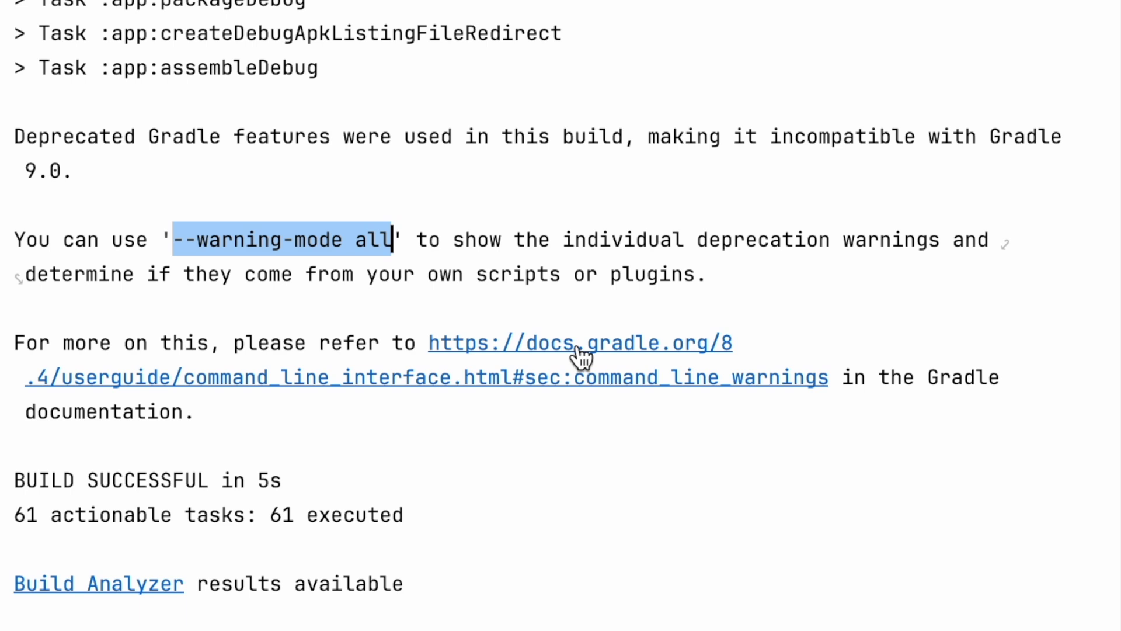
{"action": "left_click", "coordinate": [17, 122]}
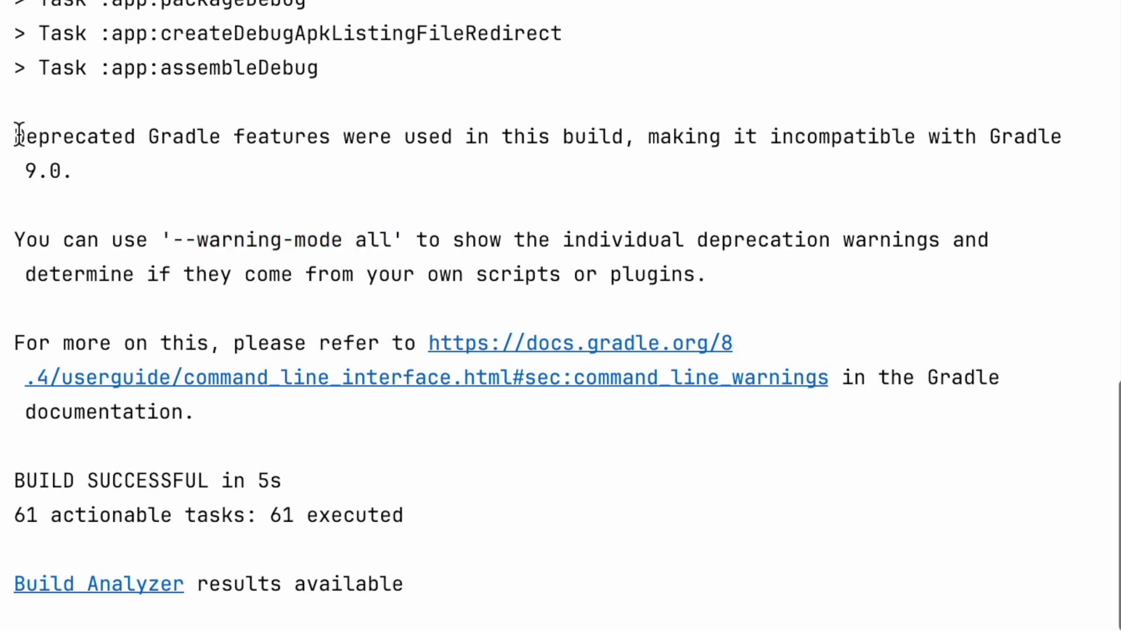
{"action": "left_click_drag", "start_coordinate": [14, 136], "coordinate": [135, 165]}
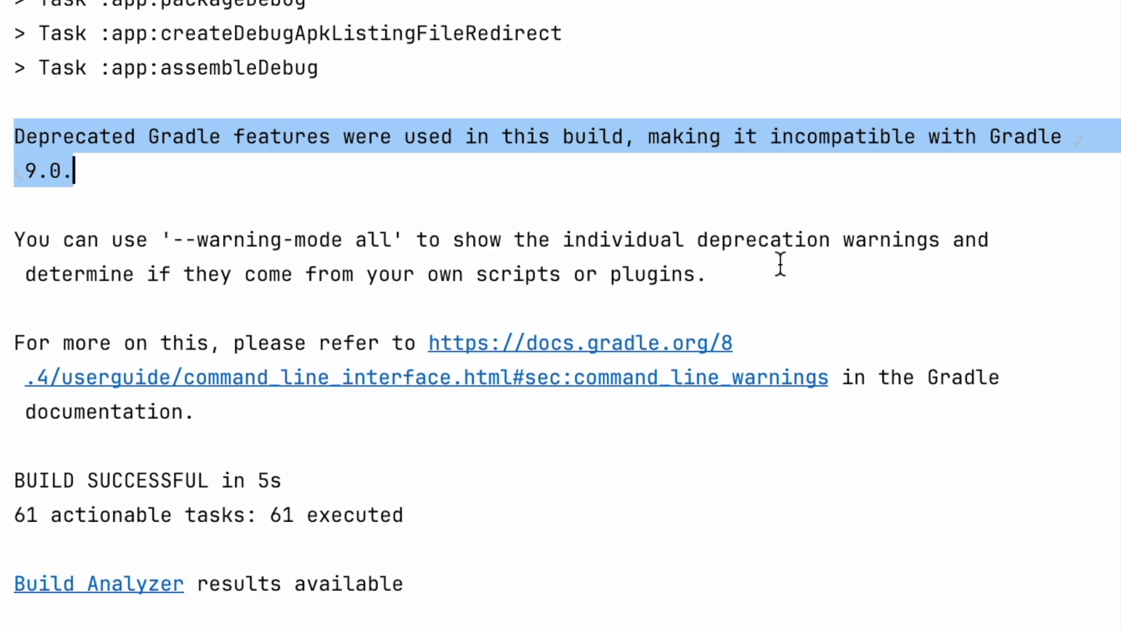
{"action": "left_click", "coordinate": [714, 272]}
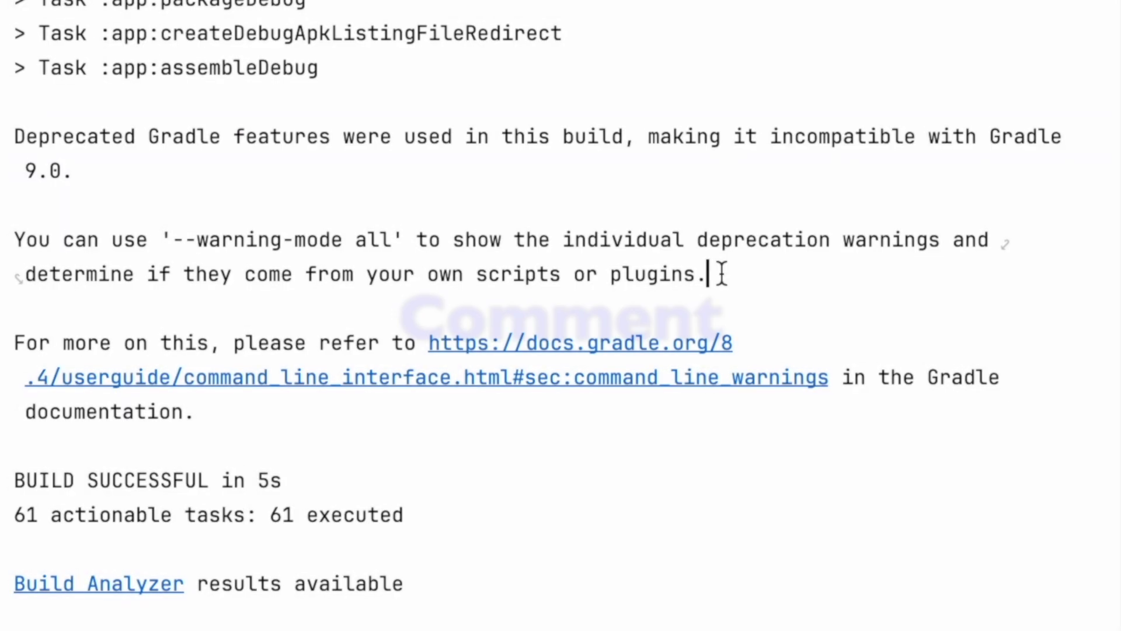